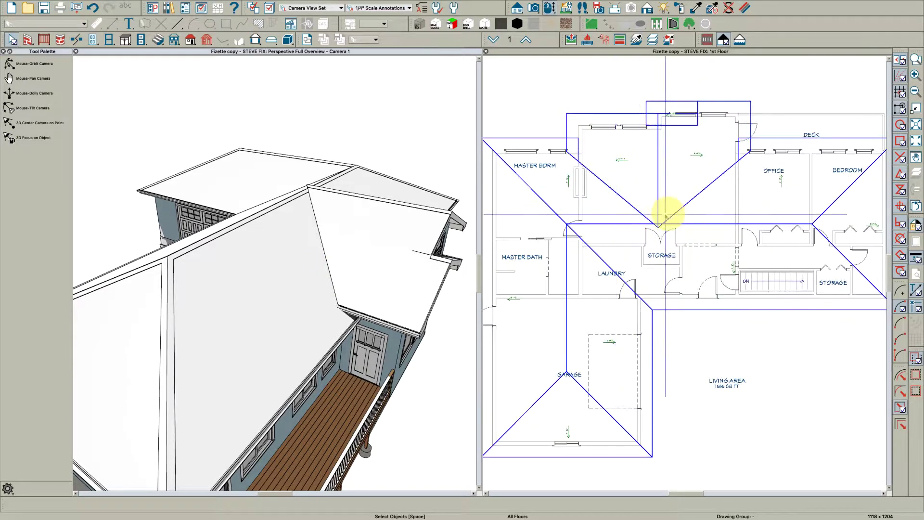
Step: Zoom in and select the tall room's upper roof plane and the lower plane over STORAGE
scroll(669, 204, up, 2)
scroll(659, 217, up, 2)
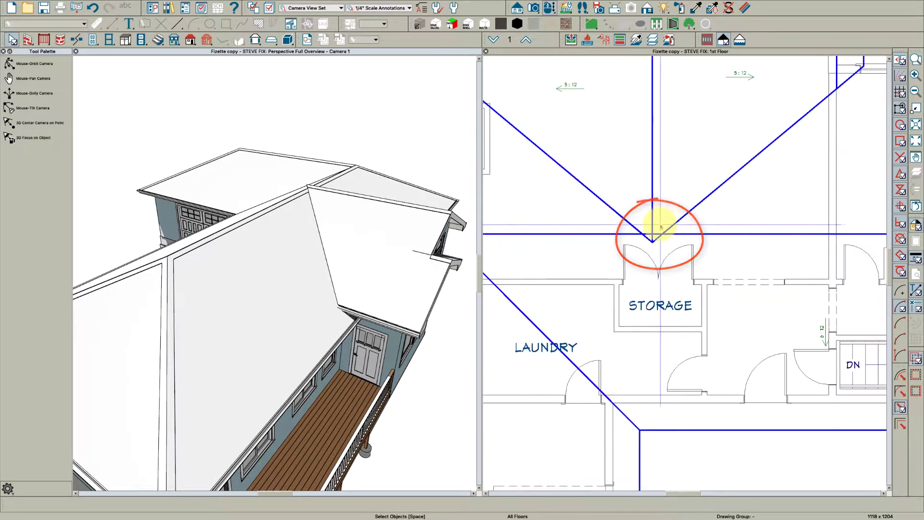
scroll(653, 226, down, 4)
scroll(655, 232, up, 3)
scroll(653, 233, up, 1)
scroll(625, 239, up, 2)
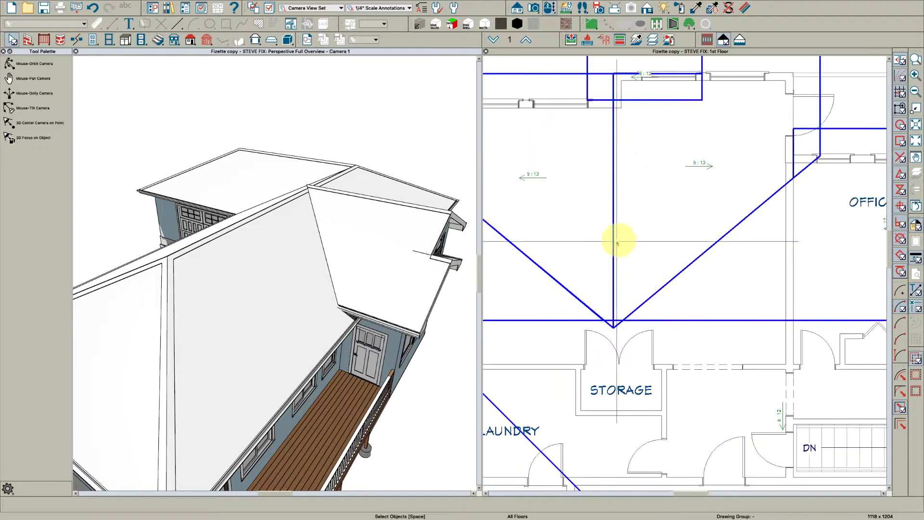
click(613, 243)
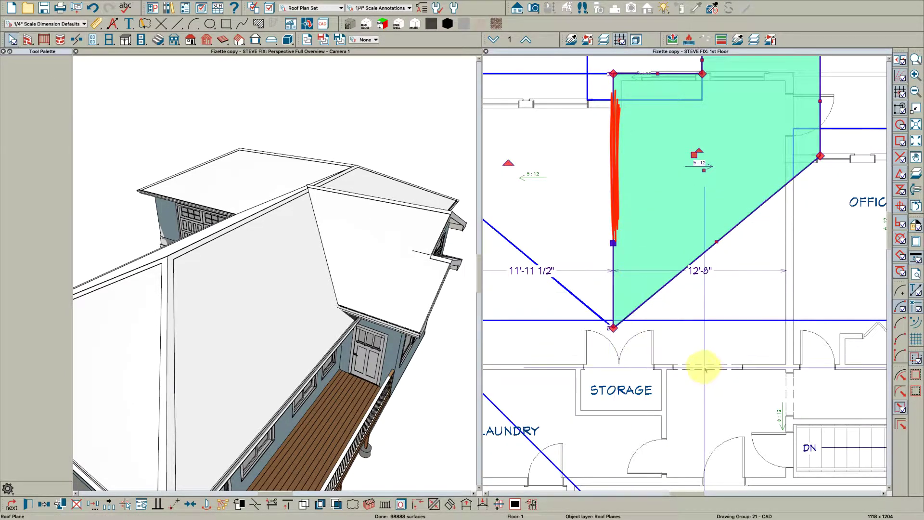
click(688, 320)
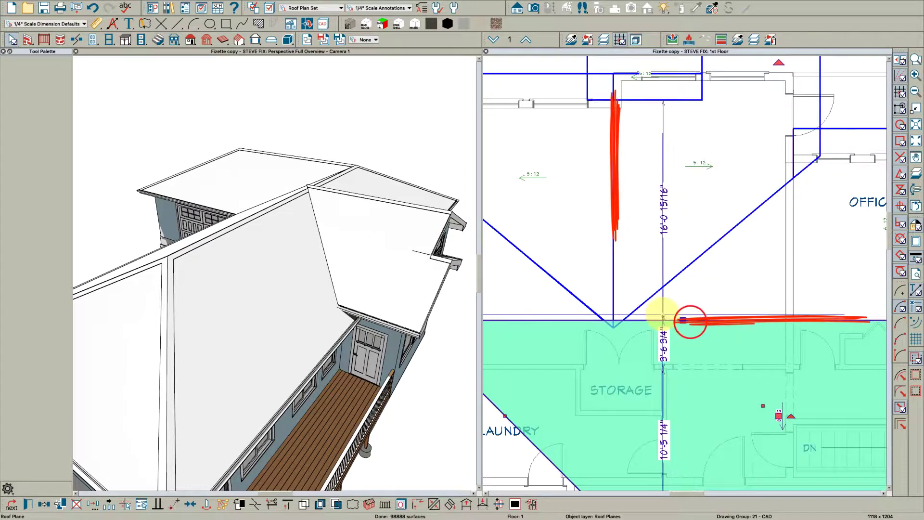
Step: Zoom back out, clear the selection and select the small gable roof plane in 3D
scroll(603, 295, down, 1)
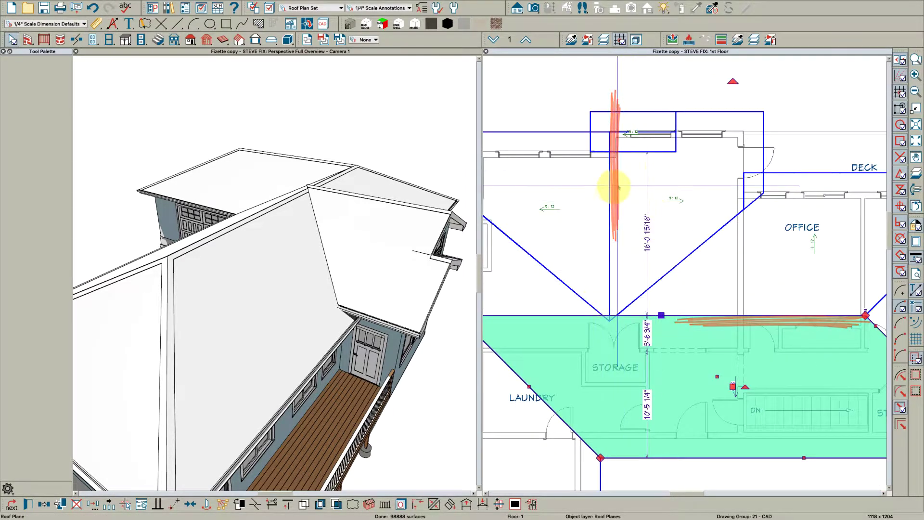
scroll(667, 230, down, 1)
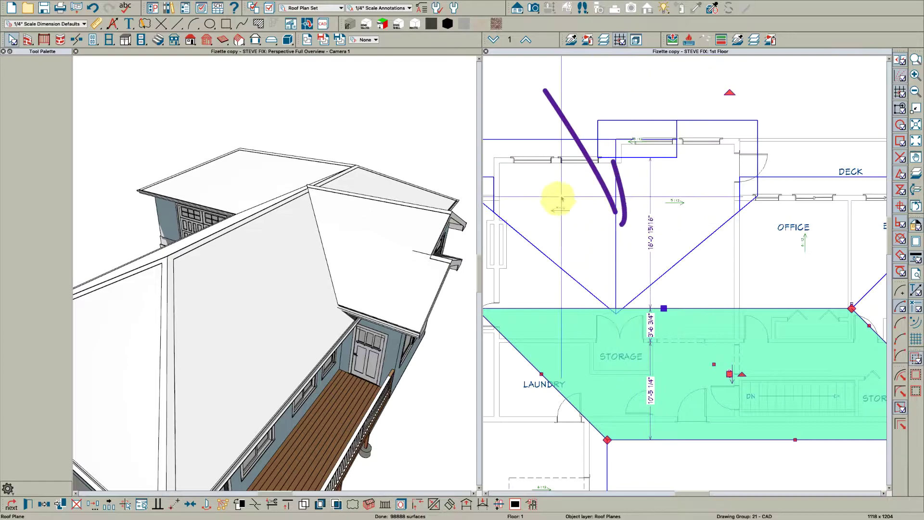
scroll(578, 201, down, 1)
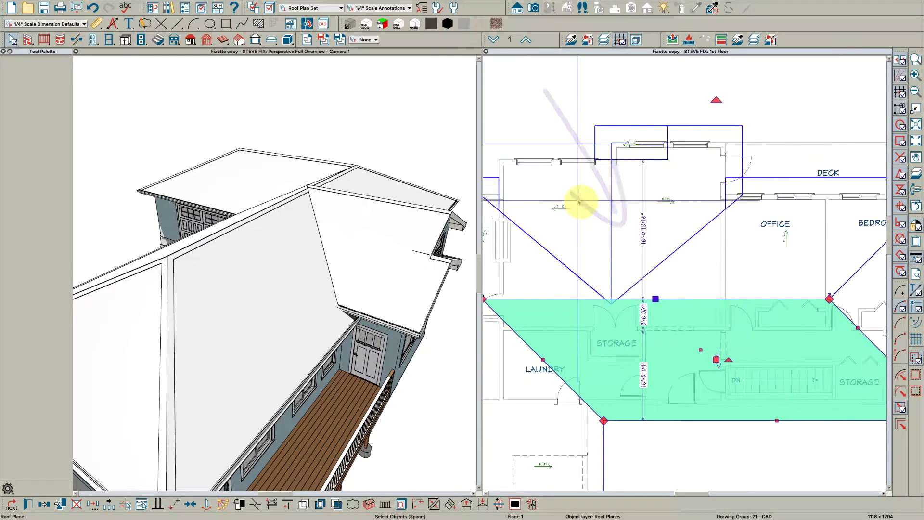
scroll(579, 201, down, 1)
scroll(705, 149, up, 1)
scroll(707, 147, up, 1)
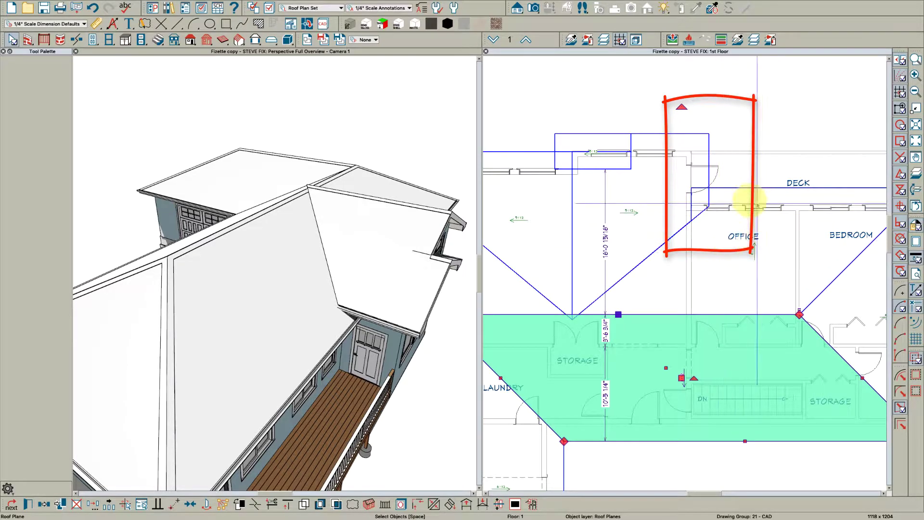
click(325, 303)
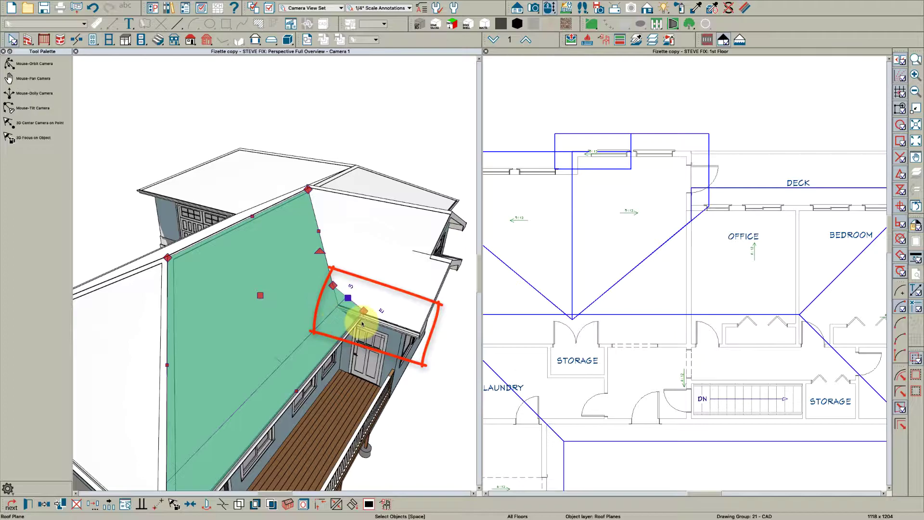
click(377, 308)
Step: Select the large main roof plane, then orbit the 3D view around the ridge junction
scroll(294, 185, up, 1)
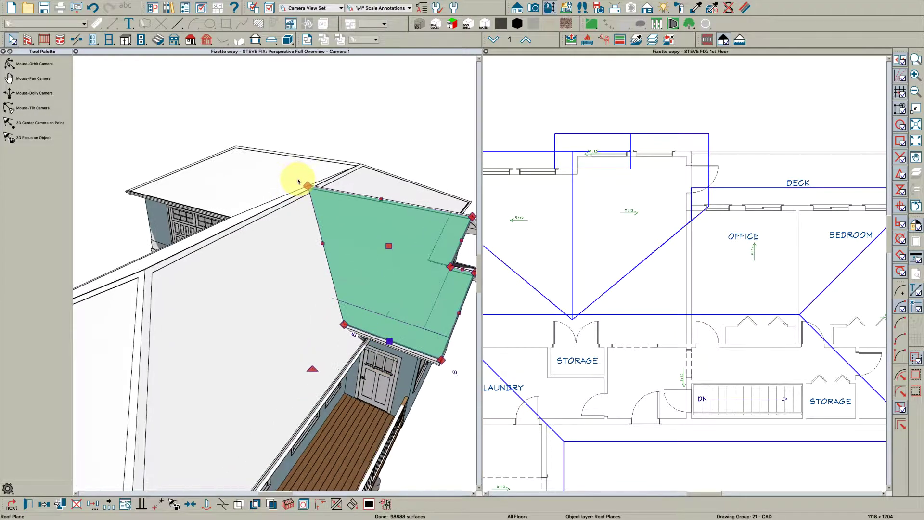
scroll(308, 188, up, 3)
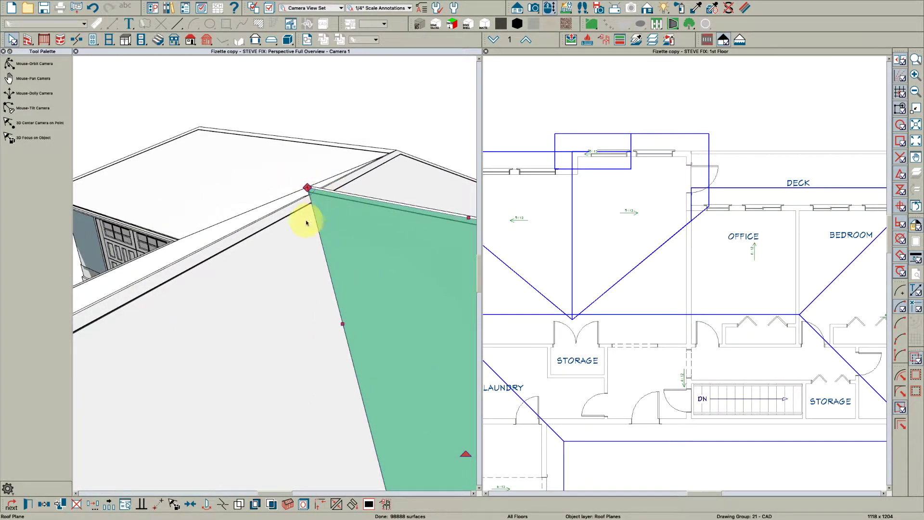
click(298, 242)
mouse_move(321, 195)
mouse_down()
mouse_move(320, 227)
mouse_move(330, 198)
mouse_up()
key(Escape)
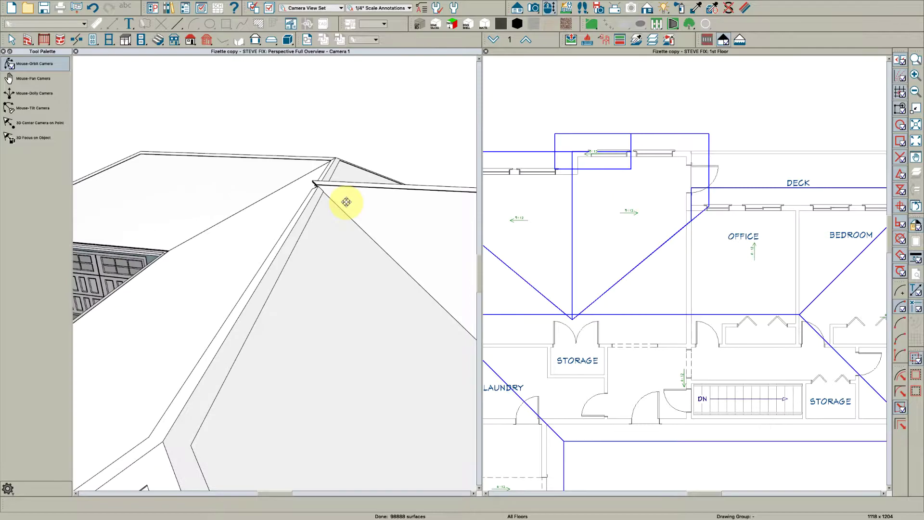
drag(346, 202, 338, 206)
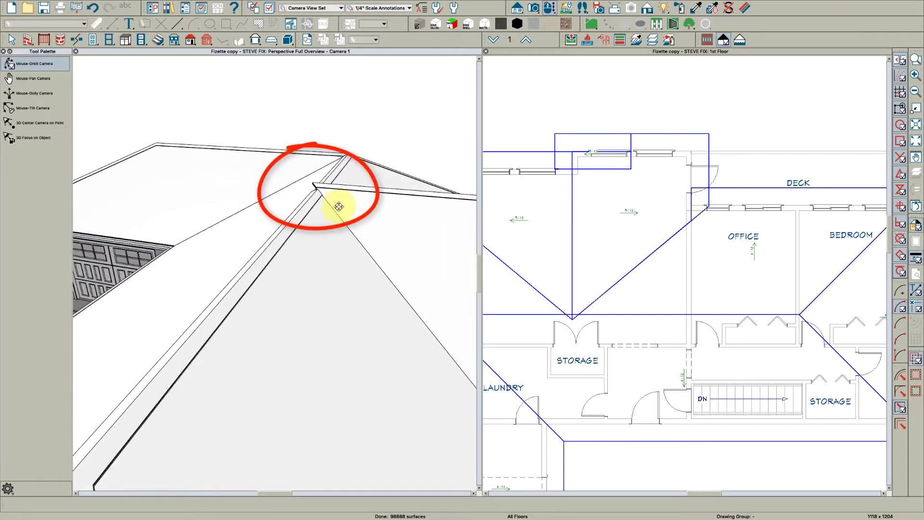
scroll(646, 208, down, 2)
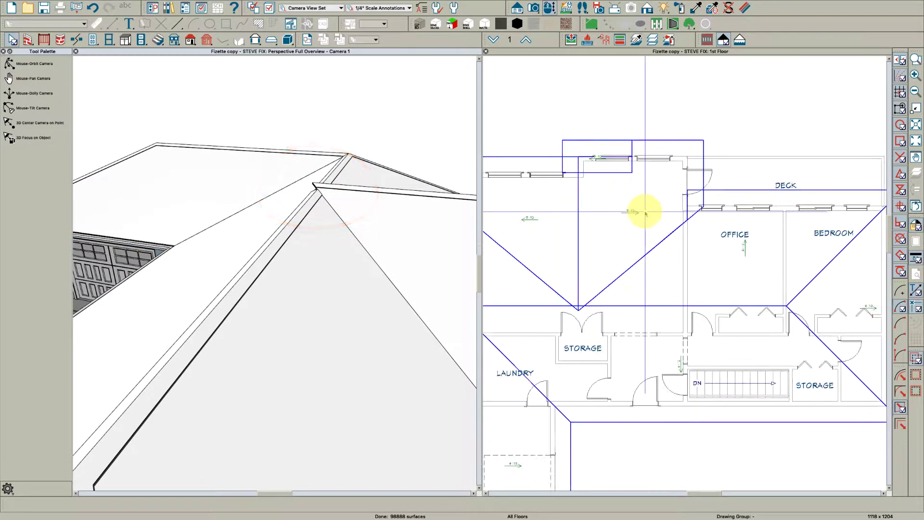
Step: Maximize the first-floor plan to fill the window and adjust the zoom
double_click(628, 51)
scroll(502, 248, down, 2)
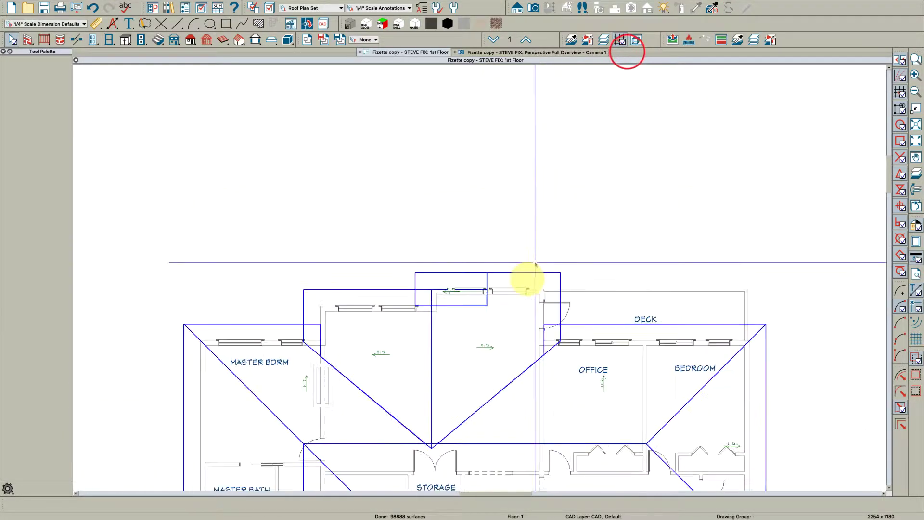
scroll(474, 351, down, 2)
scroll(474, 351, up, 3)
scroll(556, 354, up, 1)
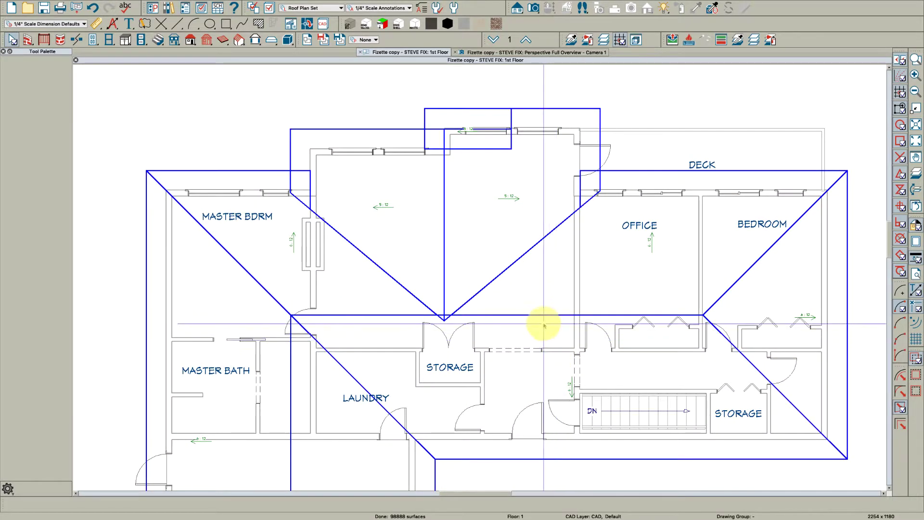
Step: Open the OFFICE/BEDROOM roof plane's specifications, showing its 188 7/8" ridge height
click(533, 315)
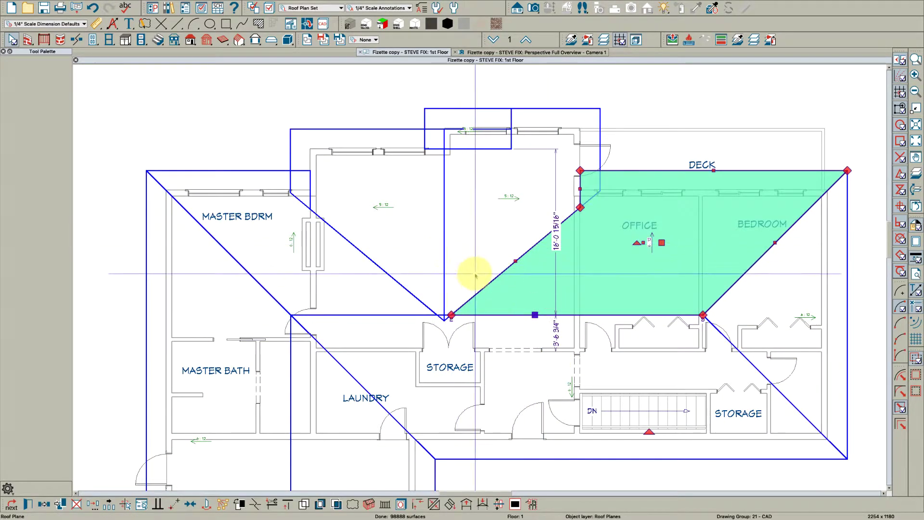
key(Escape)
click(598, 117)
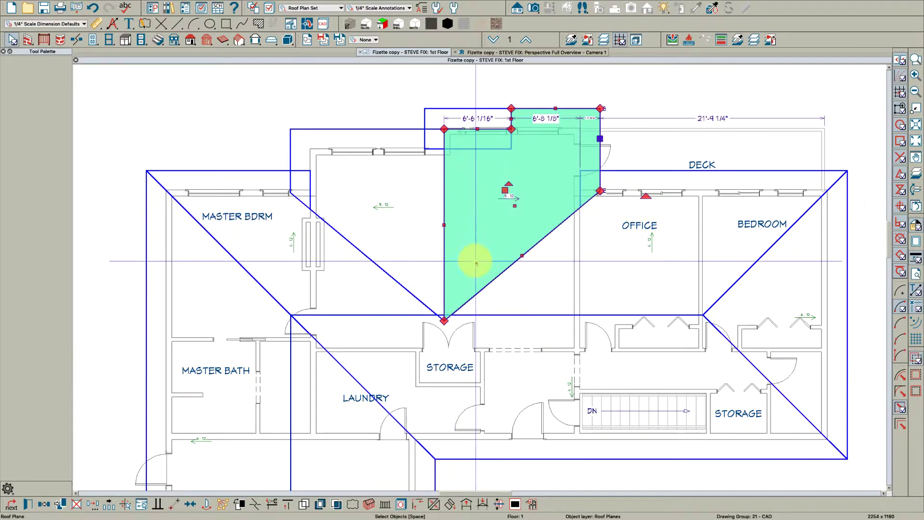
click(530, 310)
double_click(529, 313)
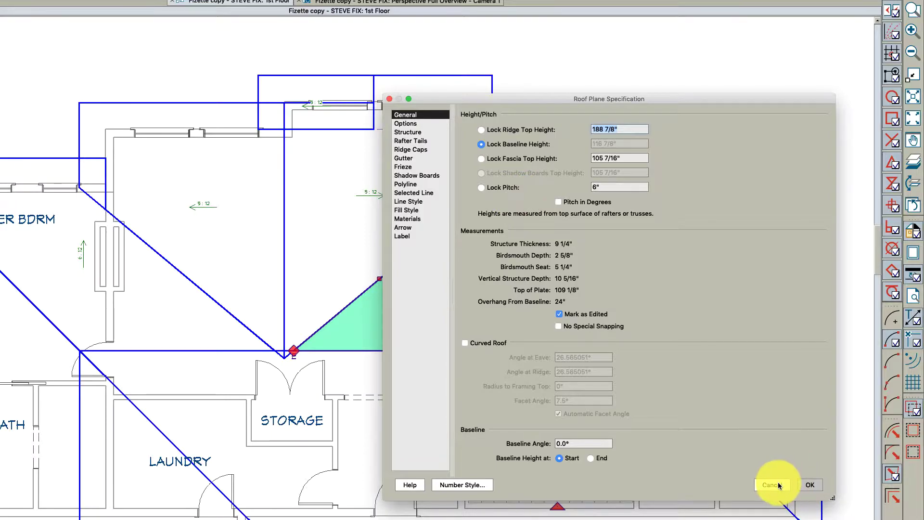
Step: Give the tall room's roof plane a 188 7/8" ridge with fascia locked, yielding 4 3/4 pitch
click(777, 481)
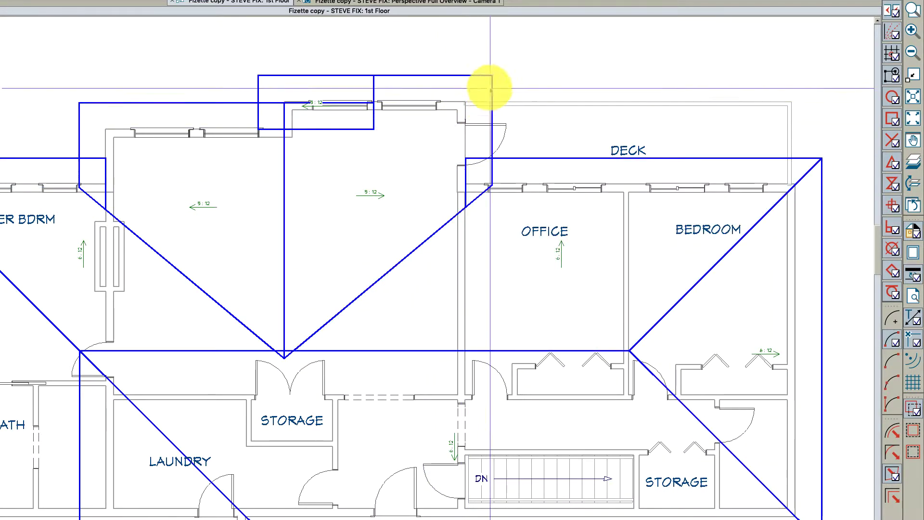
click(491, 87)
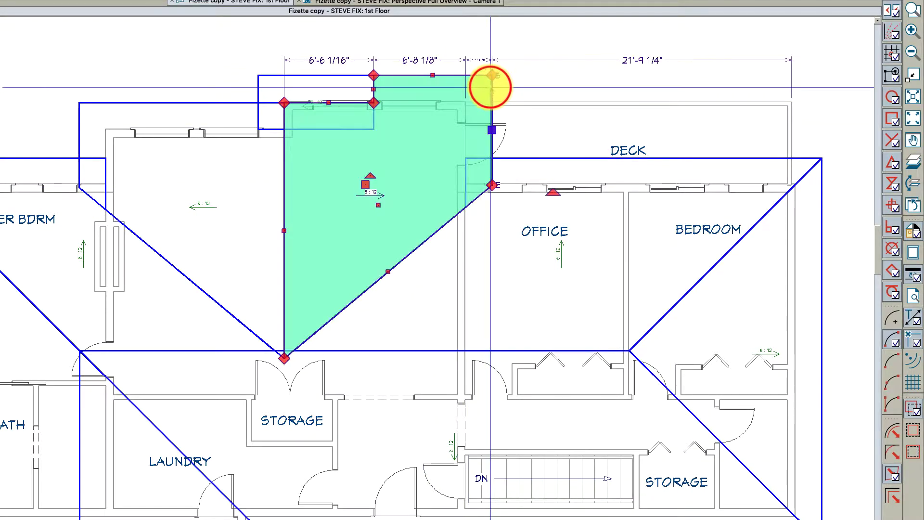
double_click(491, 87)
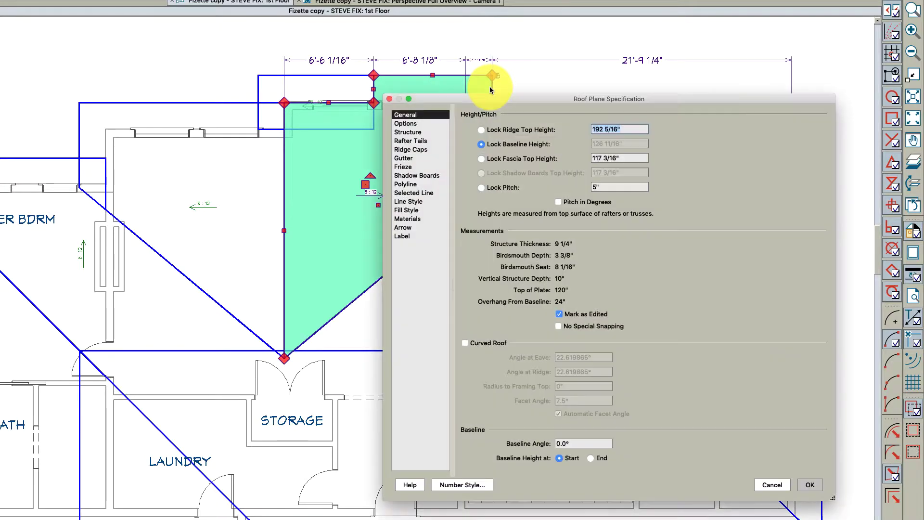
click(509, 162)
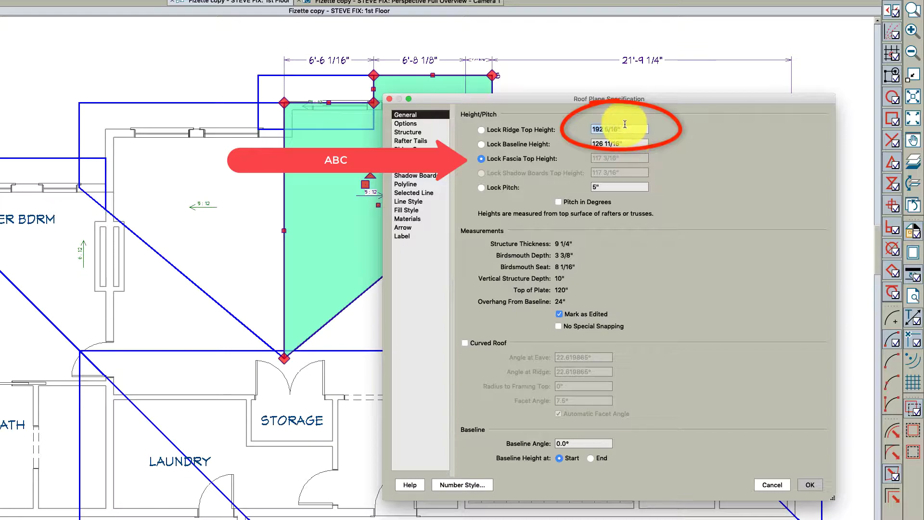
text(188 7/8")
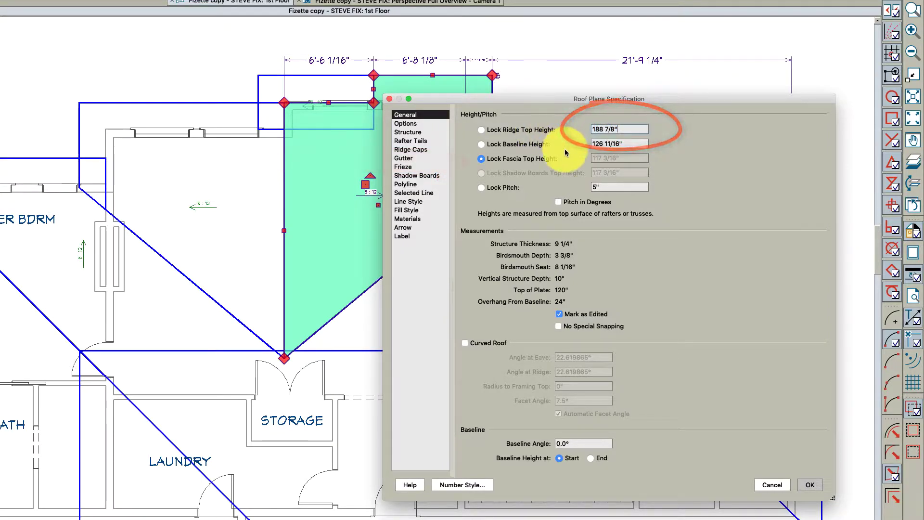
key(Tab)
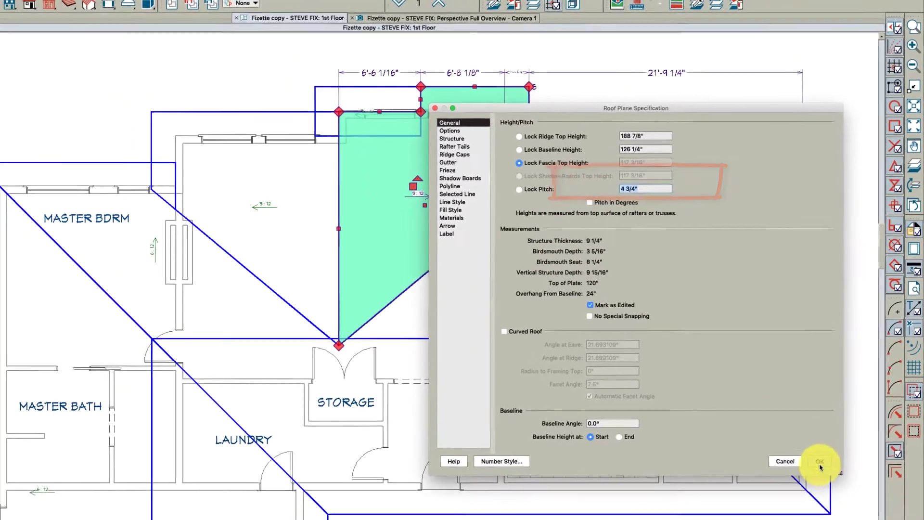
click(810, 485)
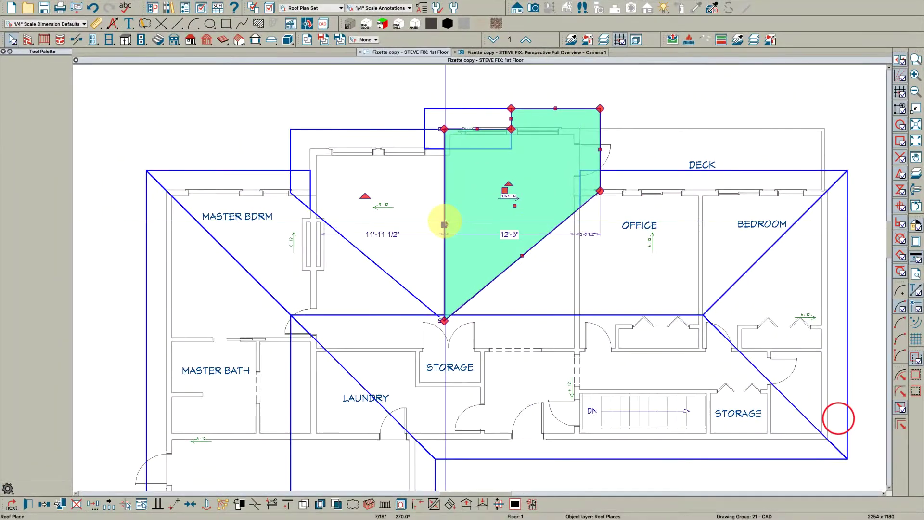
double_click(393, 131)
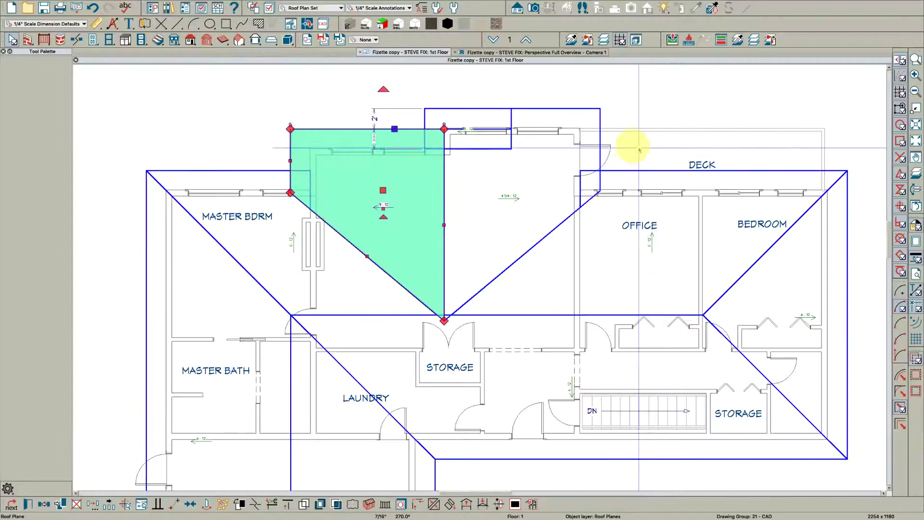
click(601, 114)
double_click(602, 116)
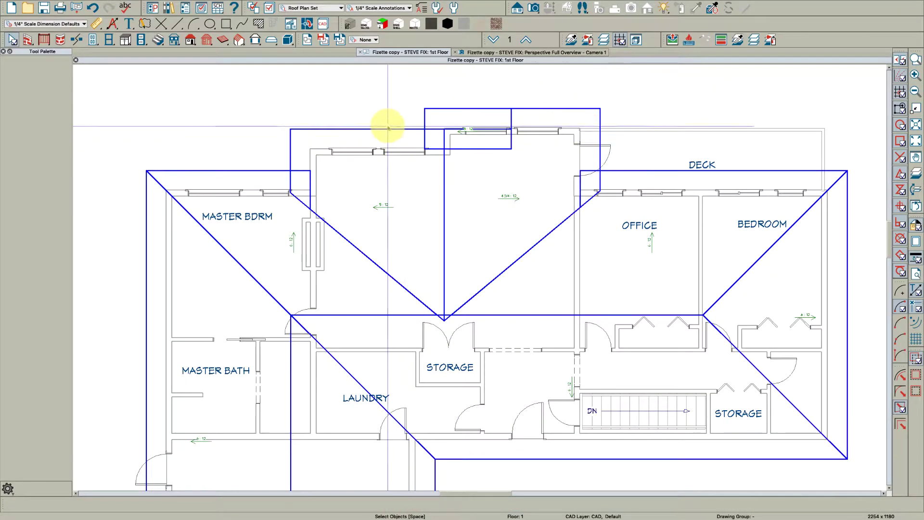
click(387, 125)
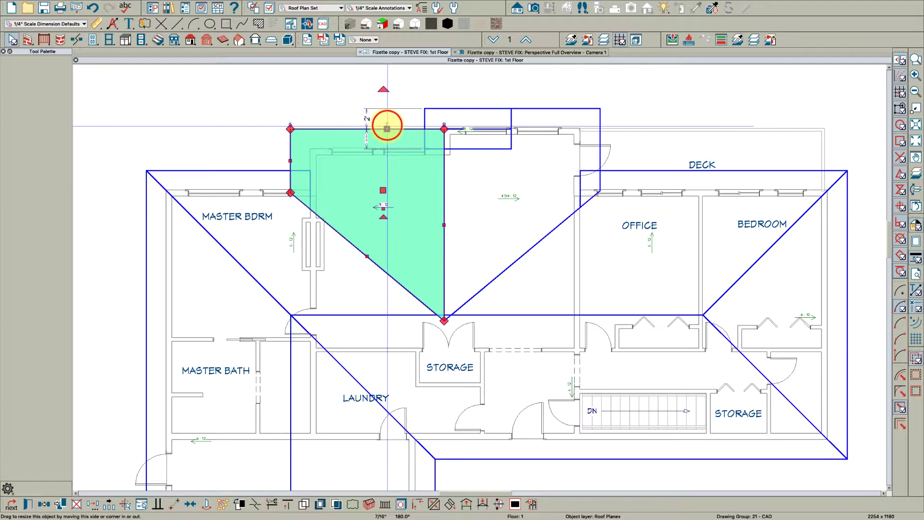
click(385, 124)
click(556, 103)
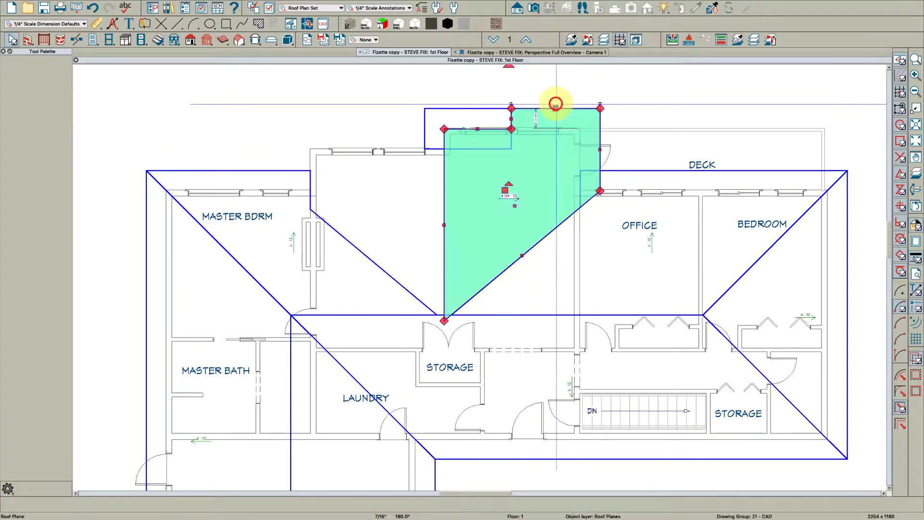
click(534, 139)
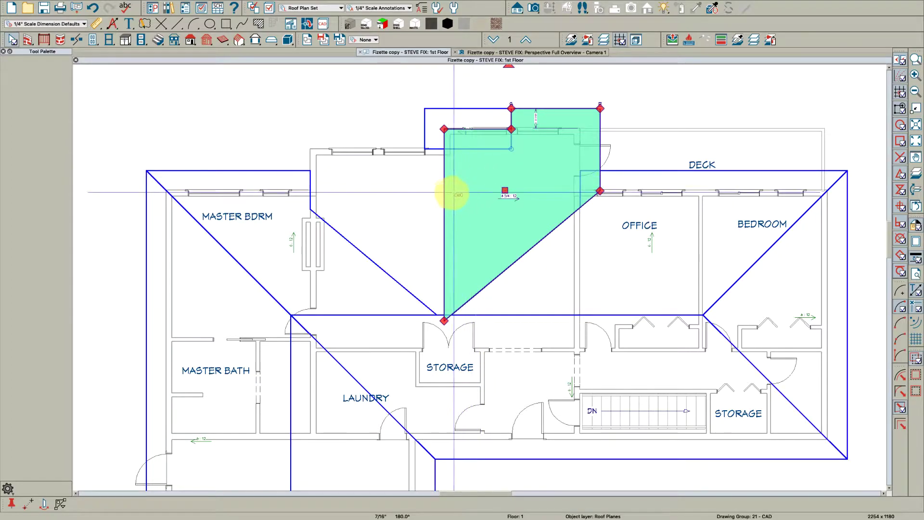
Step: Drag the tall room's left roof plane top edge down into line with the adjoining plane
click(563, 105)
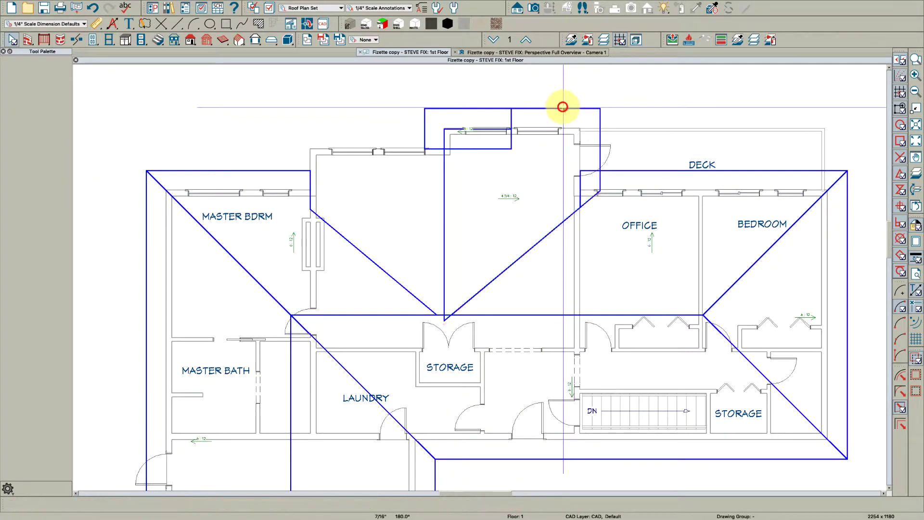
click(561, 106)
click(541, 133)
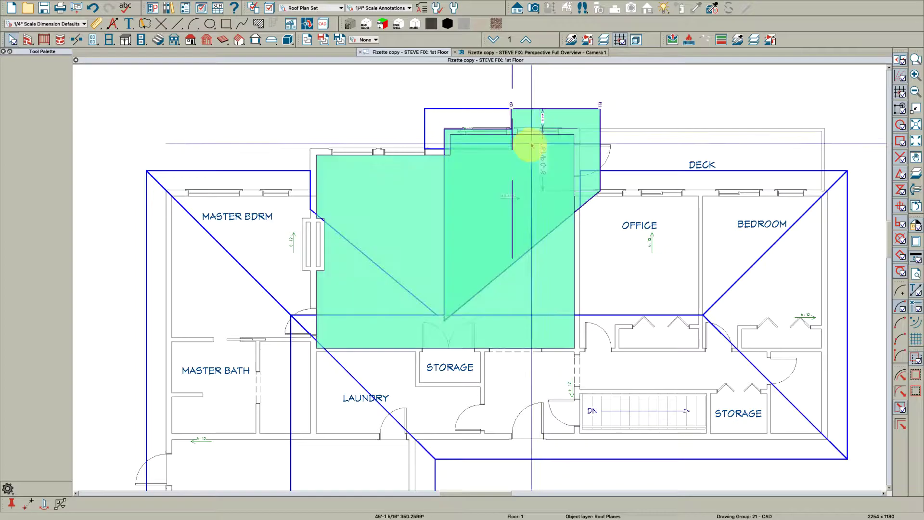
click(442, 192)
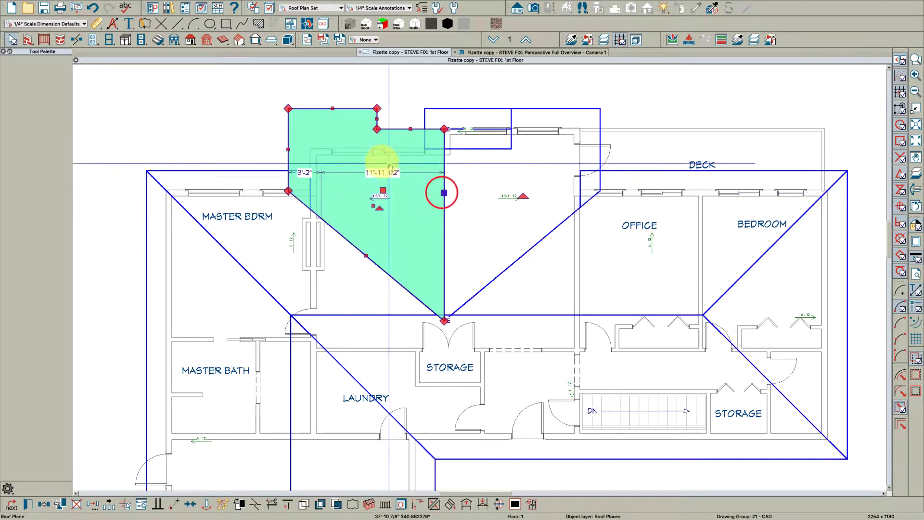
scroll(347, 140, up, 2)
scroll(344, 109, up, 2)
click(351, 109)
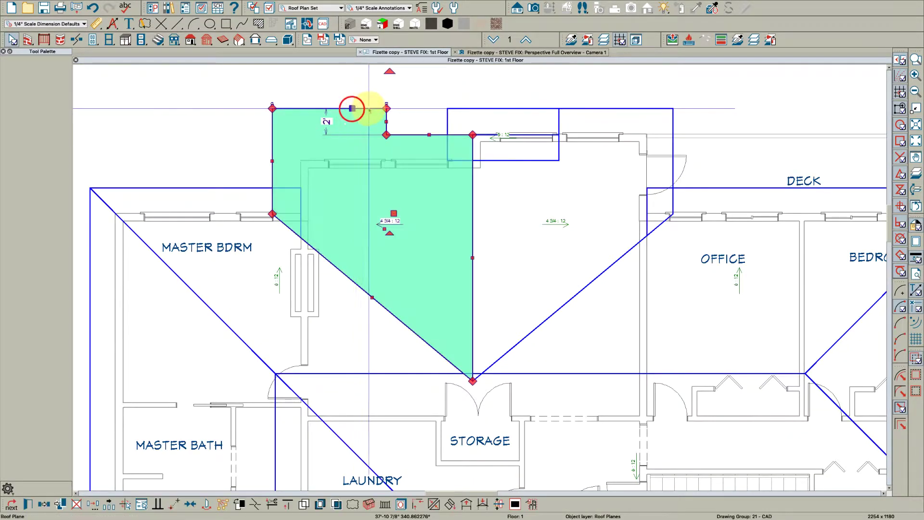
drag(352, 109, 387, 134)
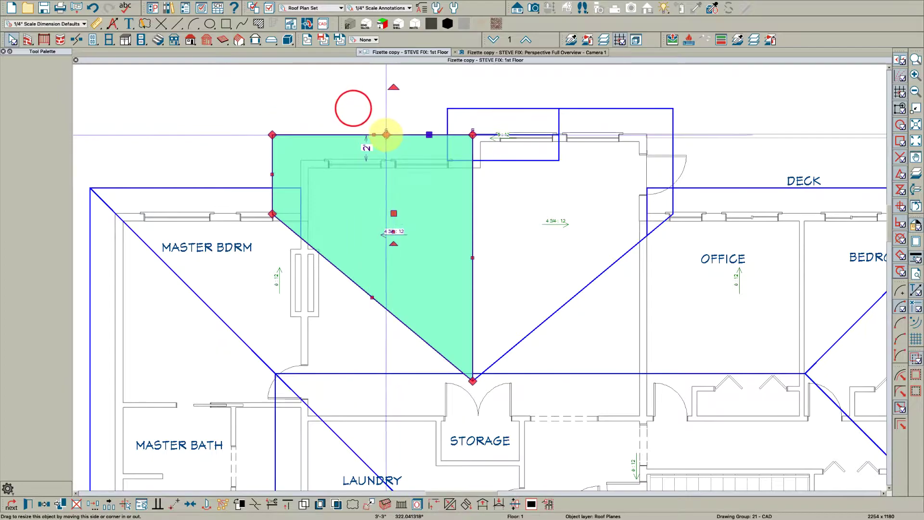
drag(385, 135, 274, 138)
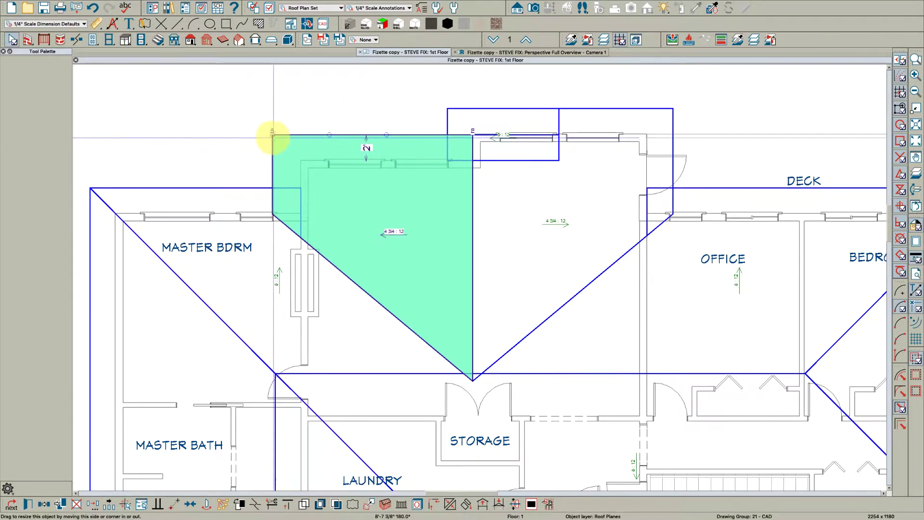
Step: Confirm the left roof plane's 188 7/8" ridge and 4 3/4 pitch, then deselect it
click(311, 130)
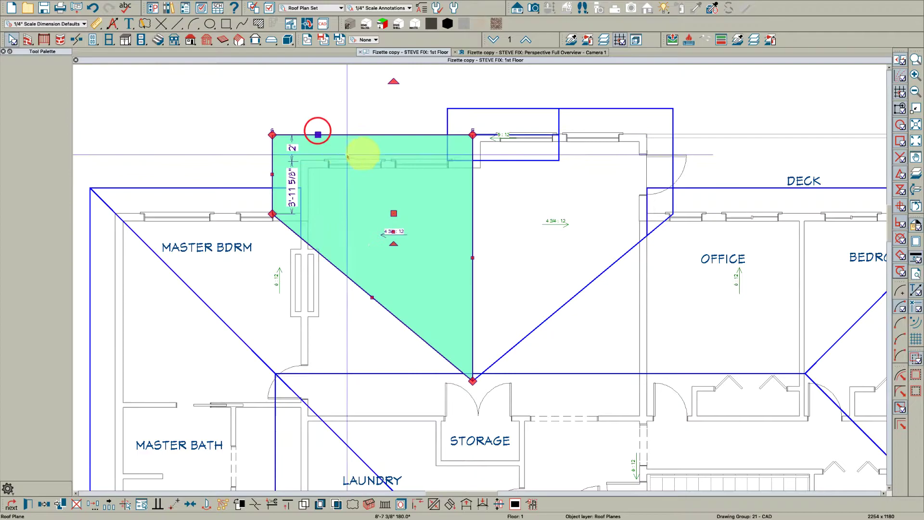
double_click(376, 155)
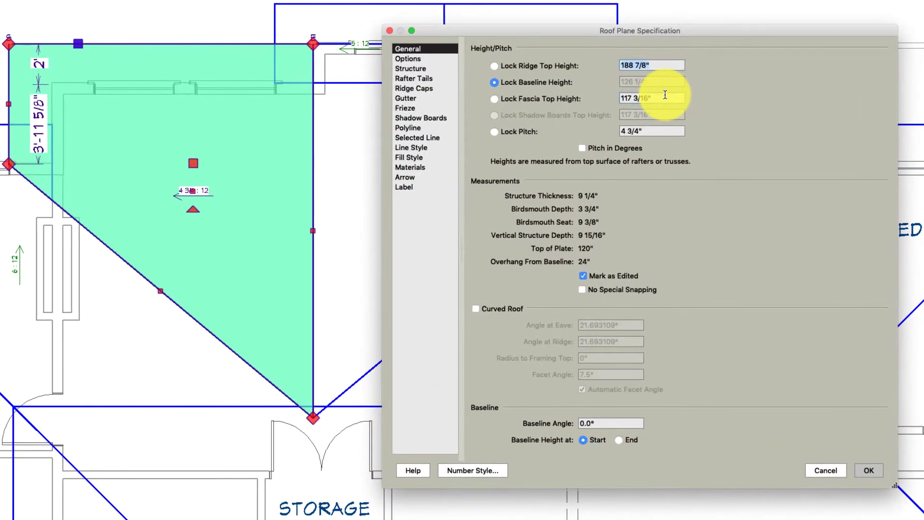
click(664, 96)
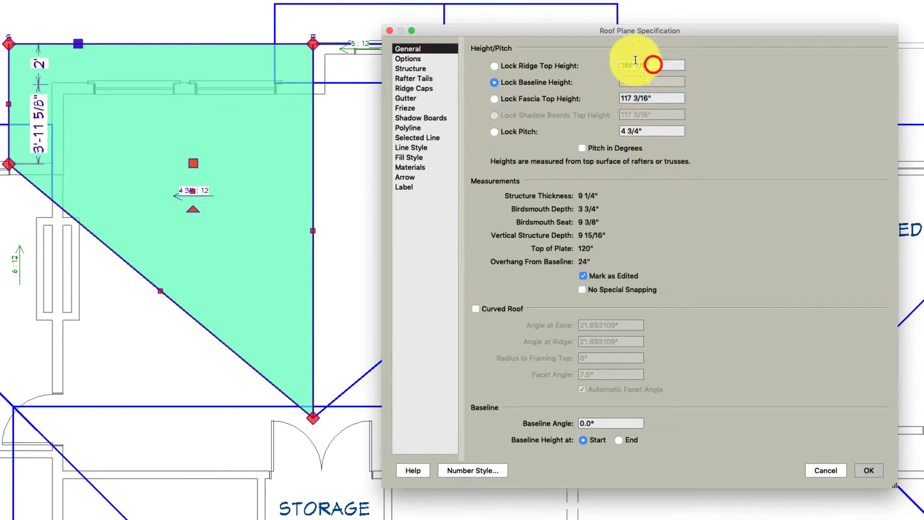
click(650, 131)
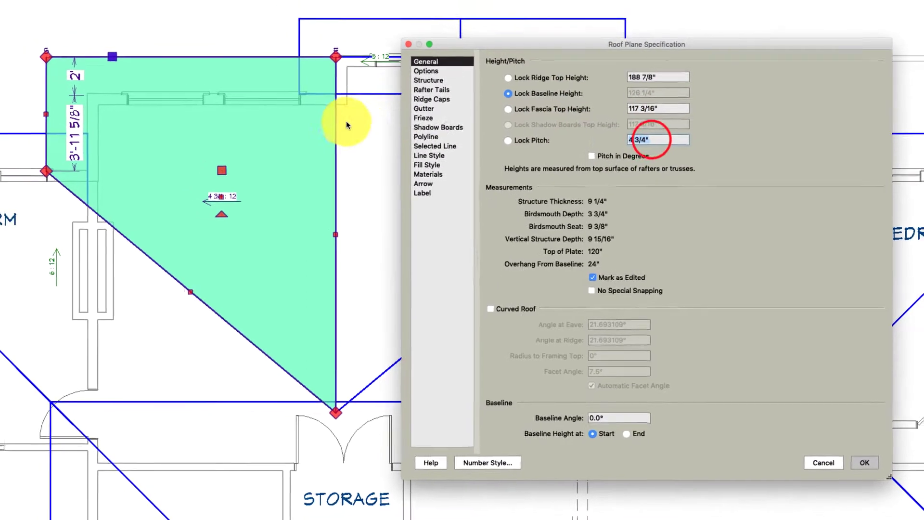
key(Return)
click(436, 133)
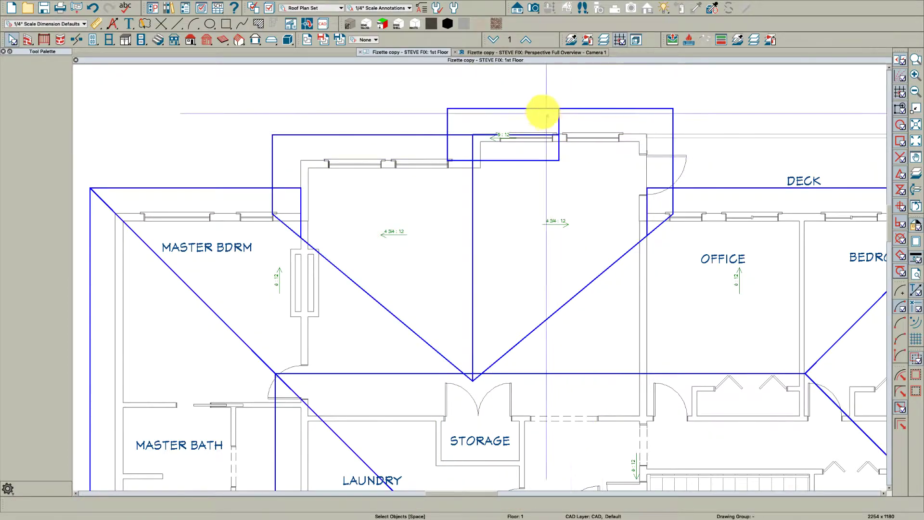
Step: Check the small gable plane's settings and copy the larger adjoining plane's fascia height
click(527, 108)
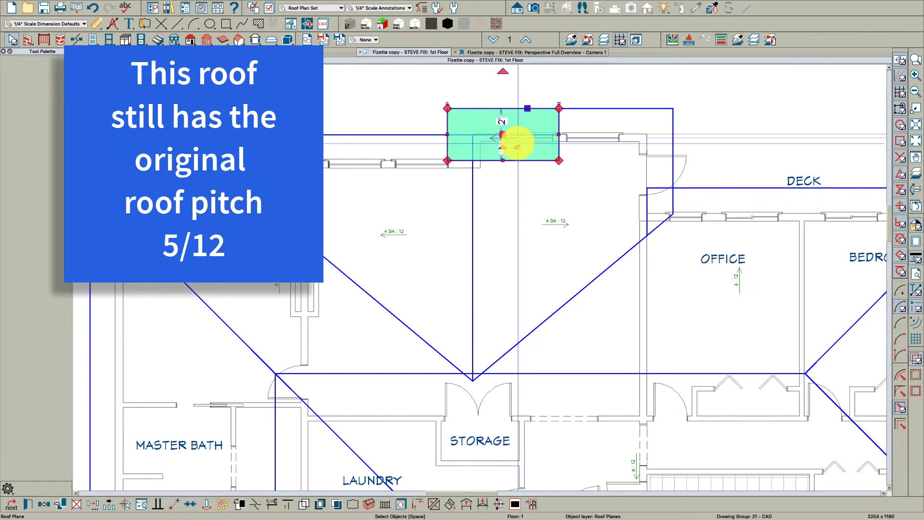
double_click(553, 126)
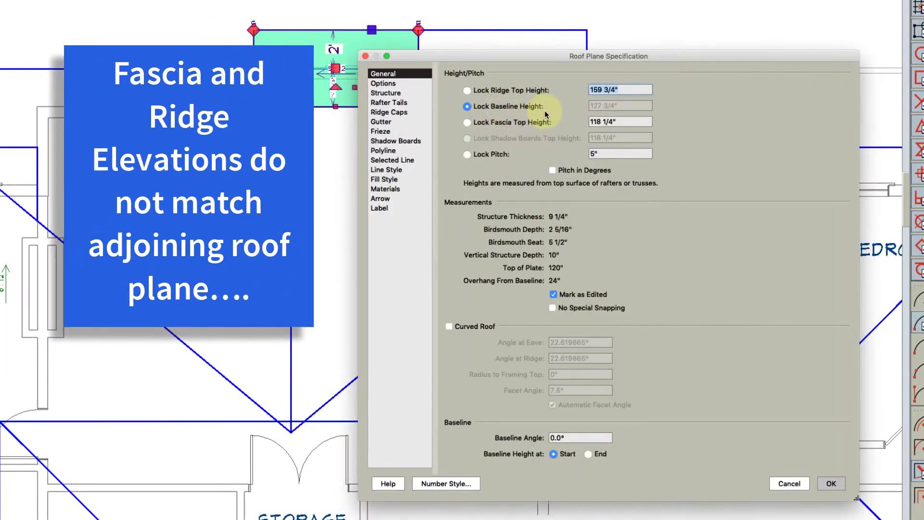
click(483, 154)
key(Return)
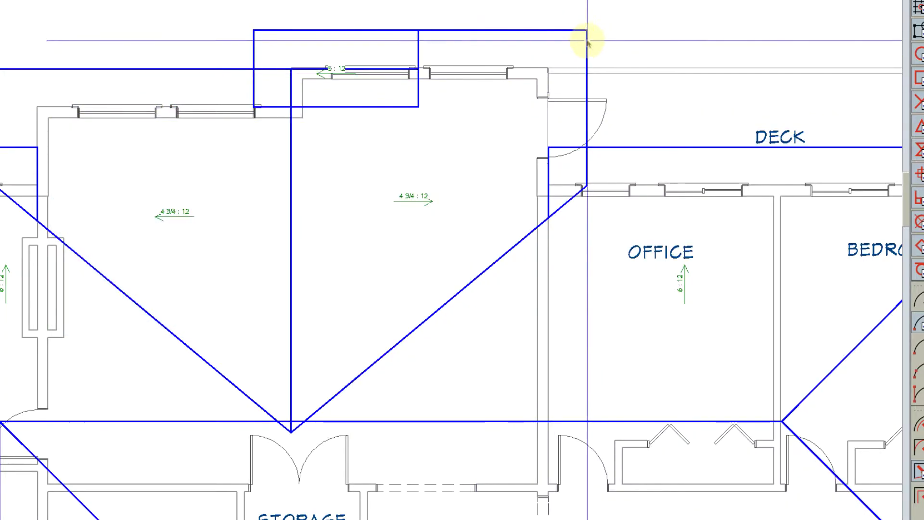
click(580, 44)
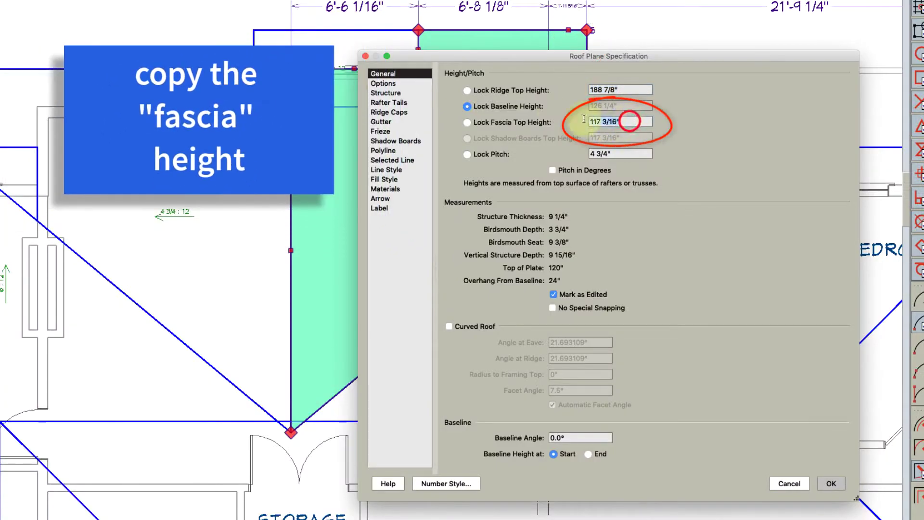
key(Return)
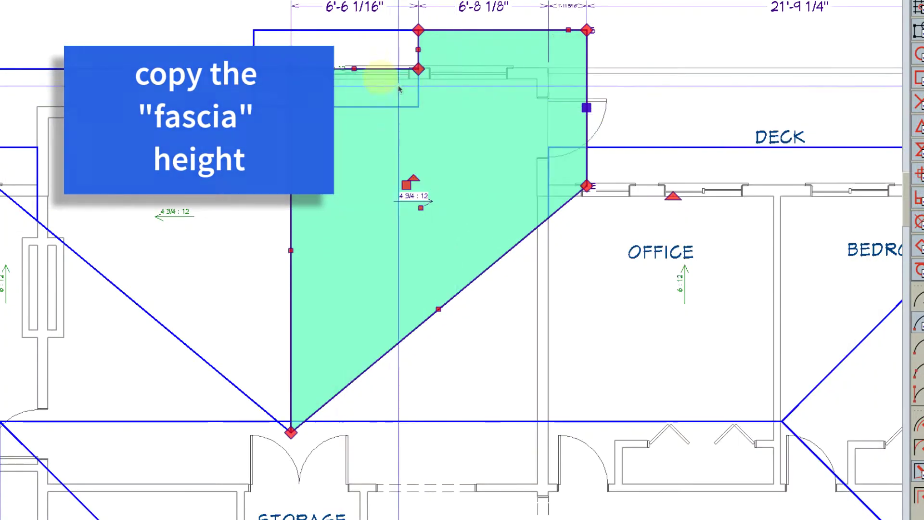
Step: Paste 117 3/16" as the small gable plane's fascia top height and lock it
click(311, 33)
double_click(311, 32)
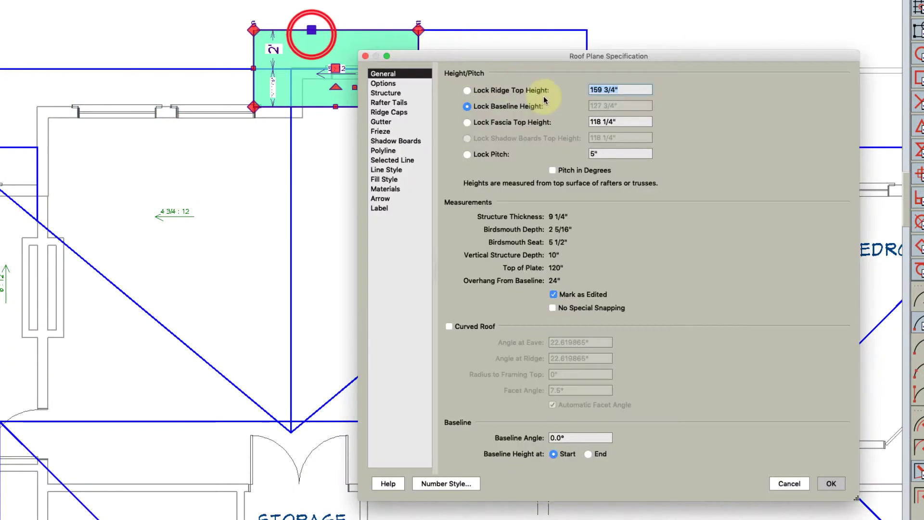
click(491, 152)
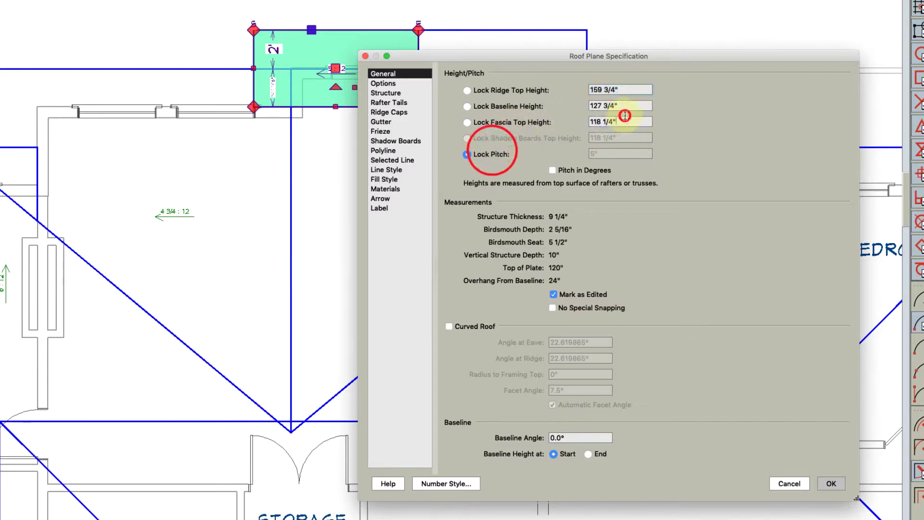
text(117 3/16")
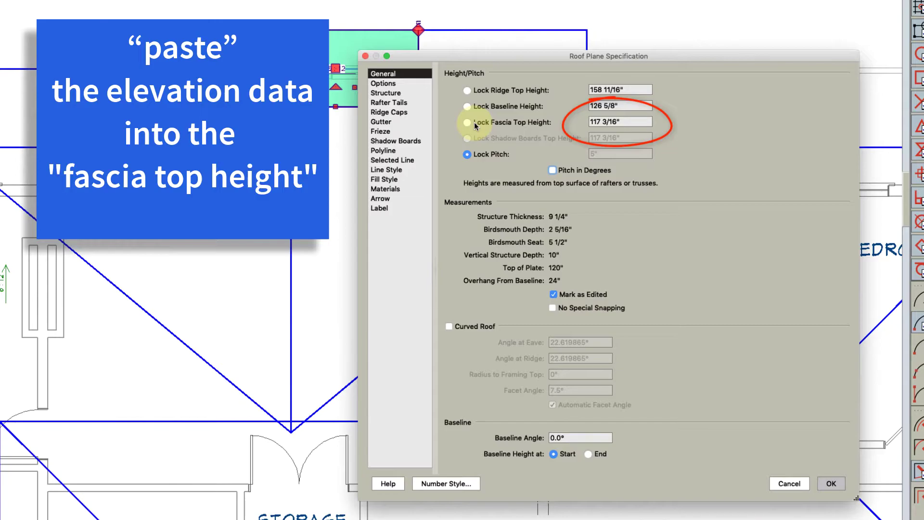
click(473, 123)
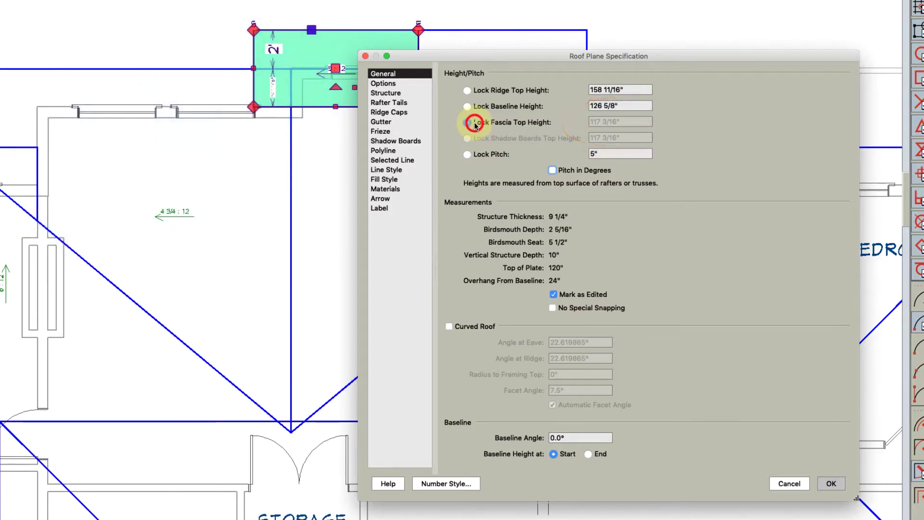
Step: Confirm the small plane's settings and read the room's right roof plane pitch
click(831, 483)
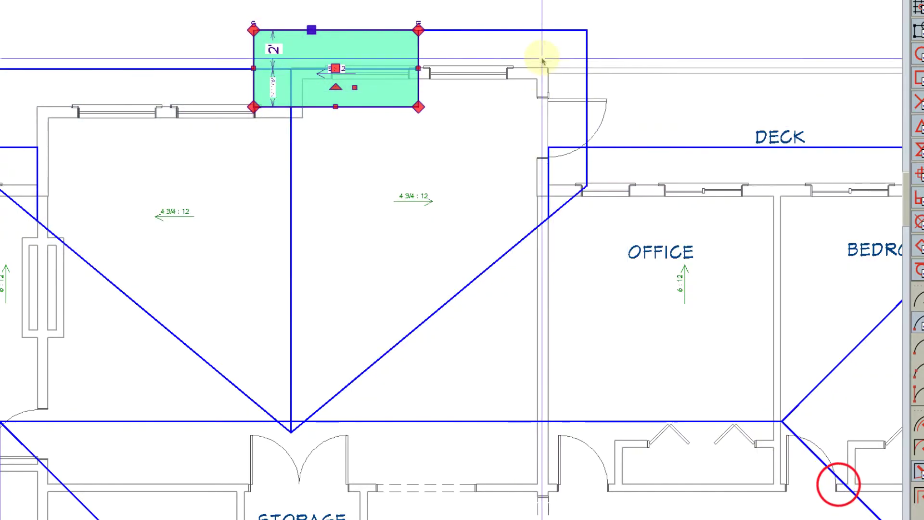
click(588, 59)
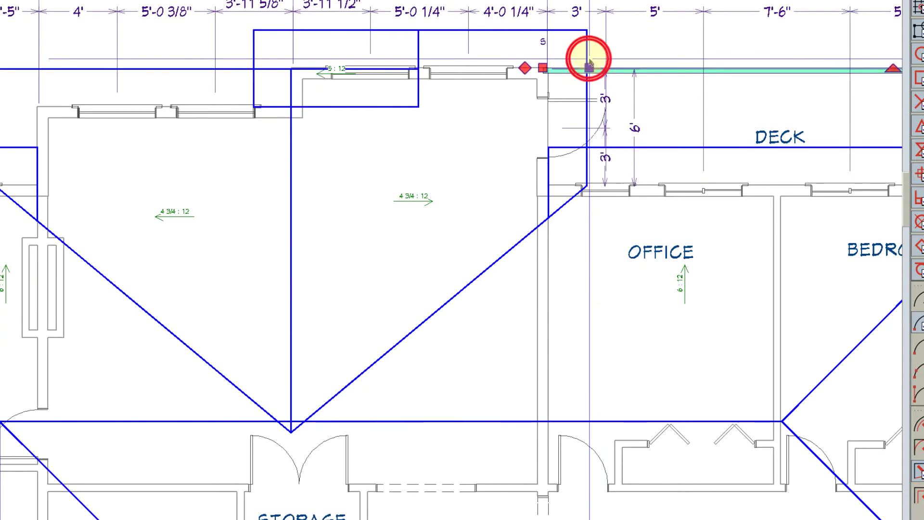
click(587, 46)
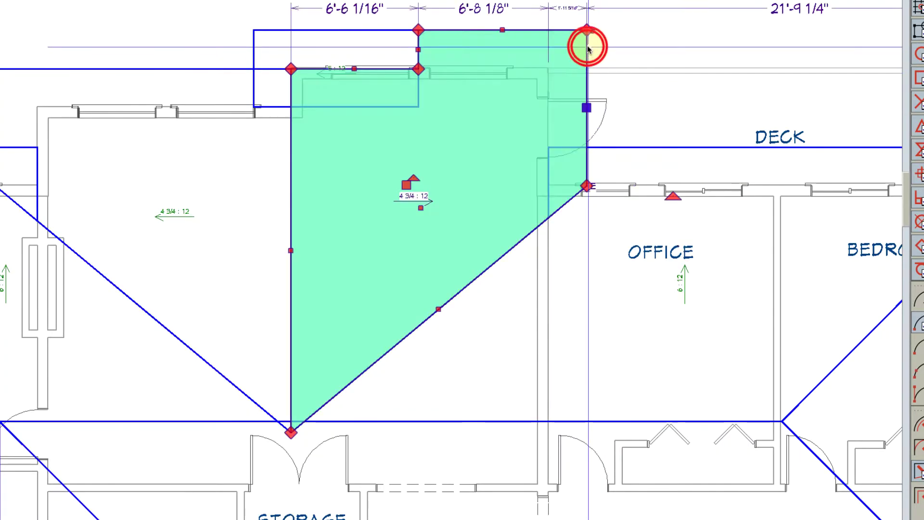
double_click(587, 47)
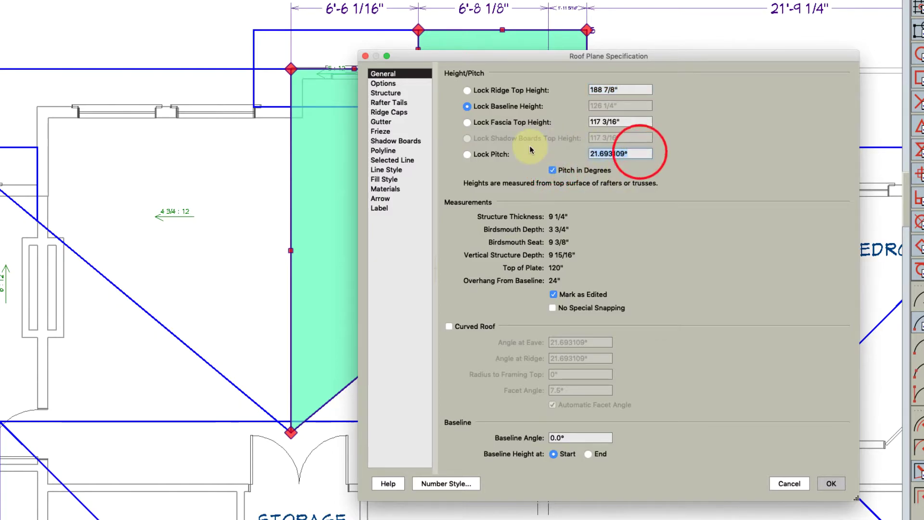
key(Return)
Step: Lock the small gable's fascia height and set its pitch to 21.693109°, then deselect
double_click(261, 28)
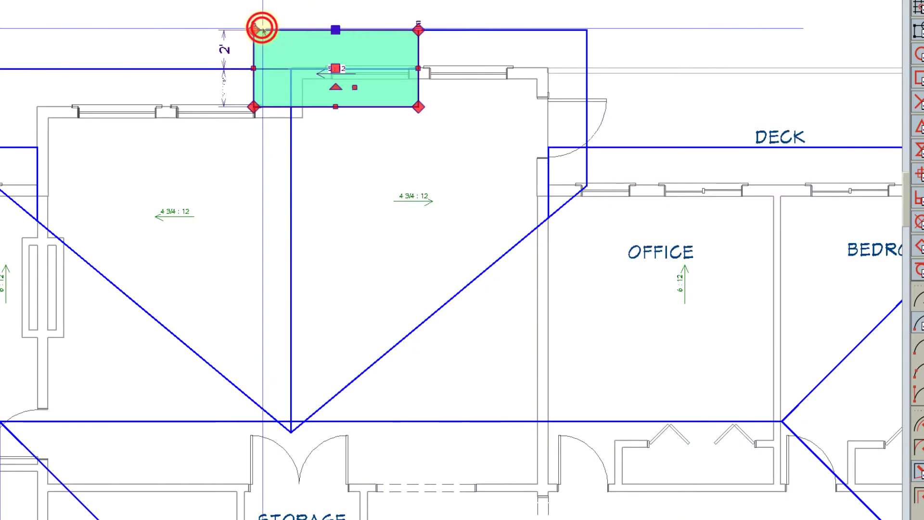
click(483, 121)
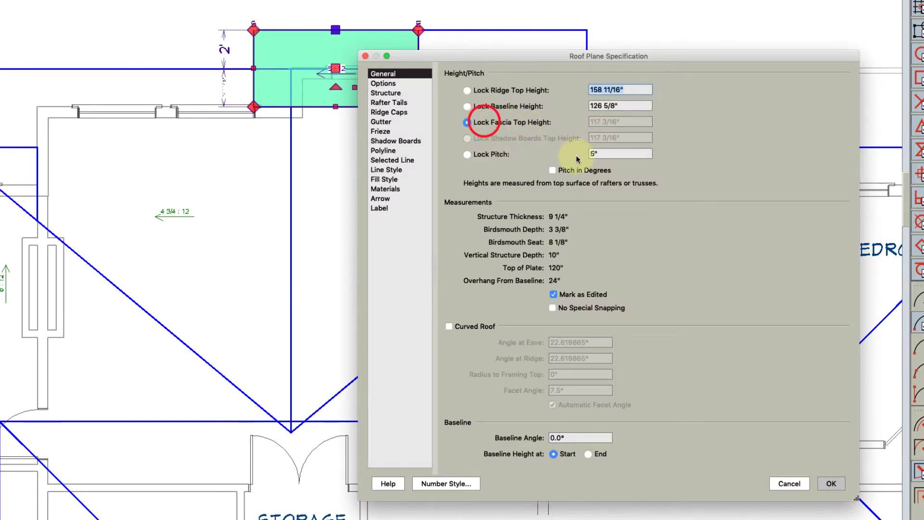
click(617, 154)
text(21.693109)
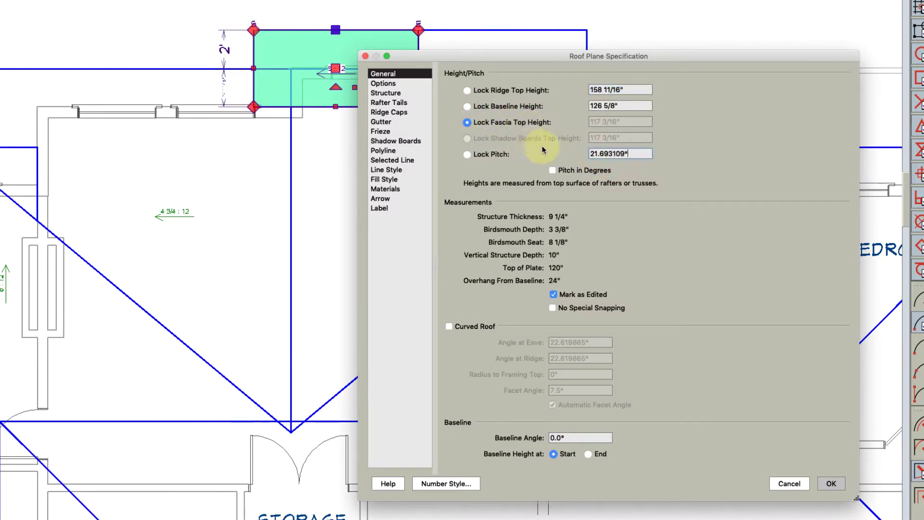
key(Tab)
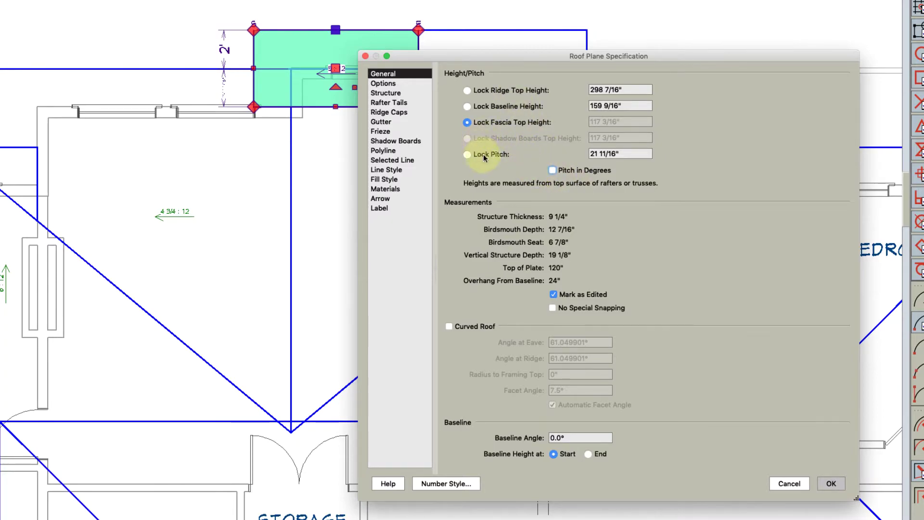
click(647, 155)
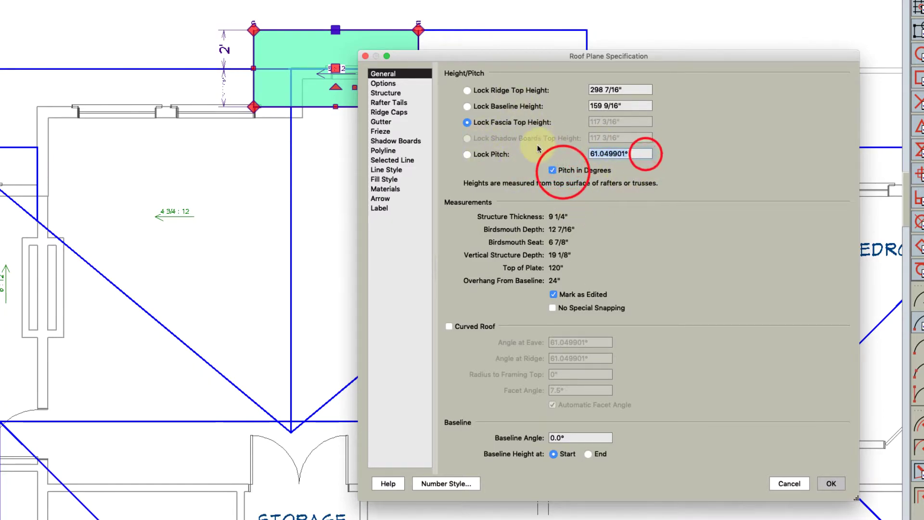
key(Tab)
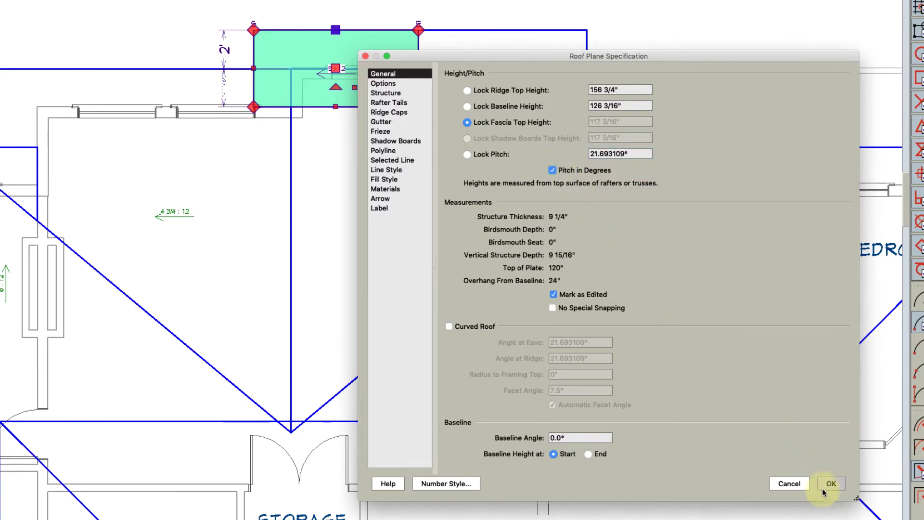
click(829, 483)
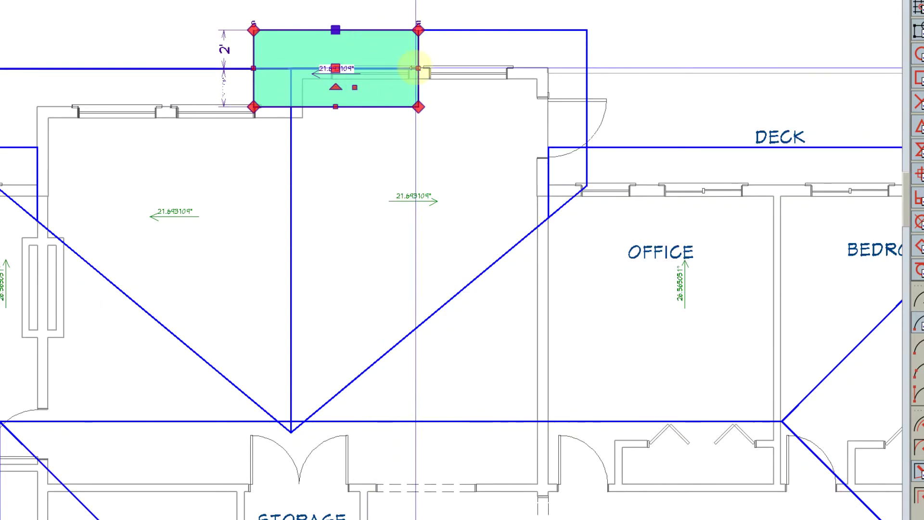
click(417, 67)
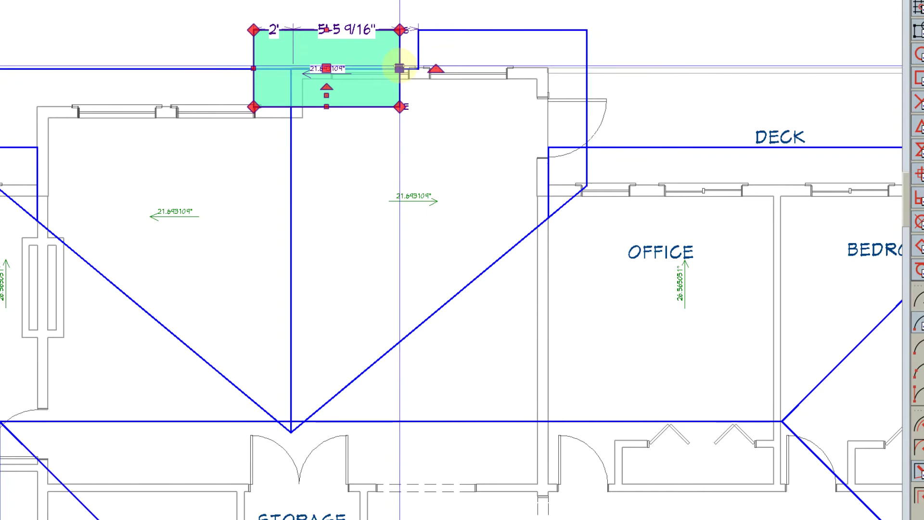
key(Escape)
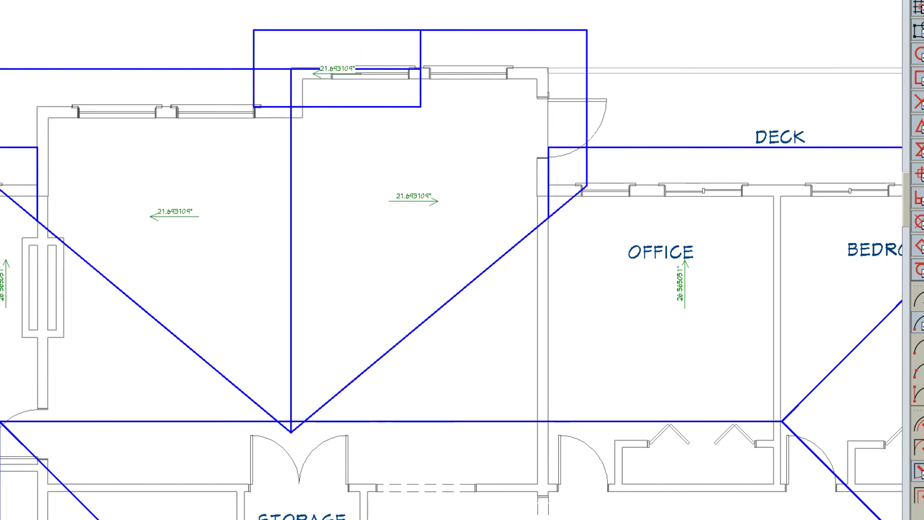
Step: In the 3D overview, extend the tall room's right roof plane edge to its neighbour
click(530, 52)
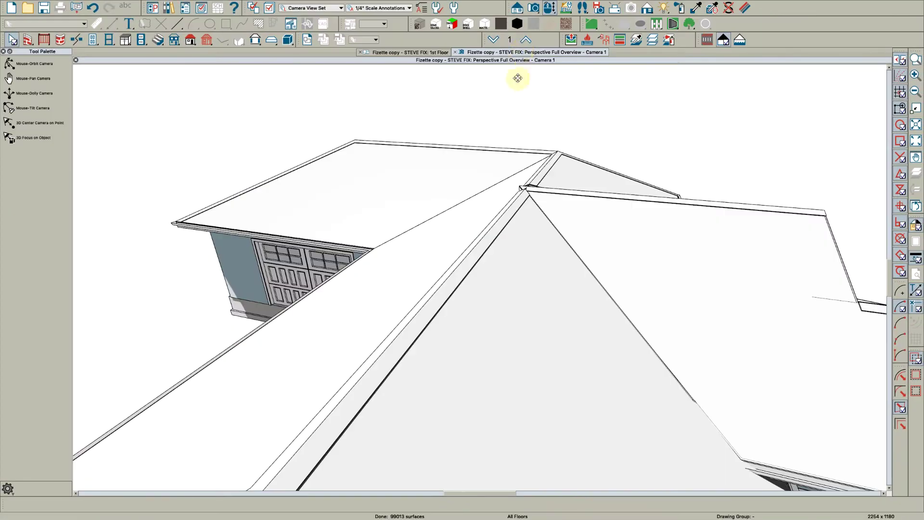
mouse_move(516, 157)
mouse_down()
mouse_move(515, 185)
mouse_move(467, 186)
mouse_up()
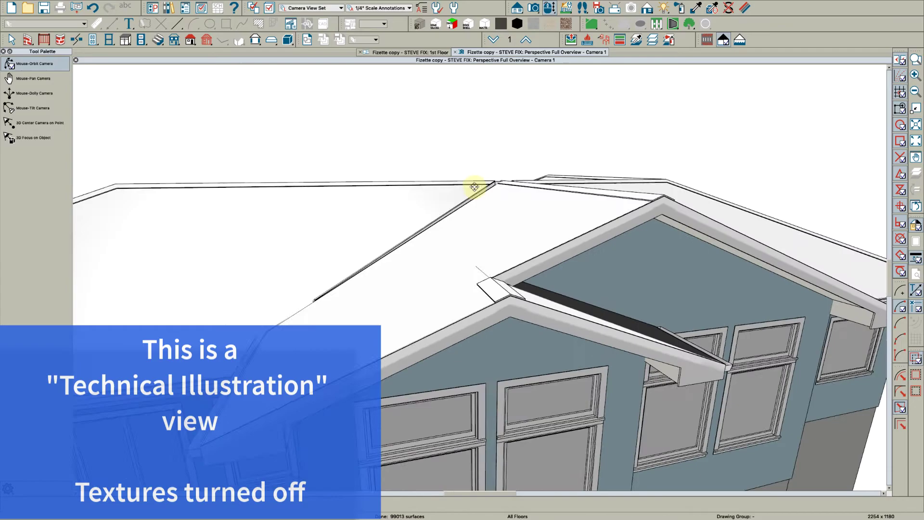
mouse_move(467, 186)
mouse_down()
mouse_move(415, 230)
mouse_move(522, 300)
mouse_up()
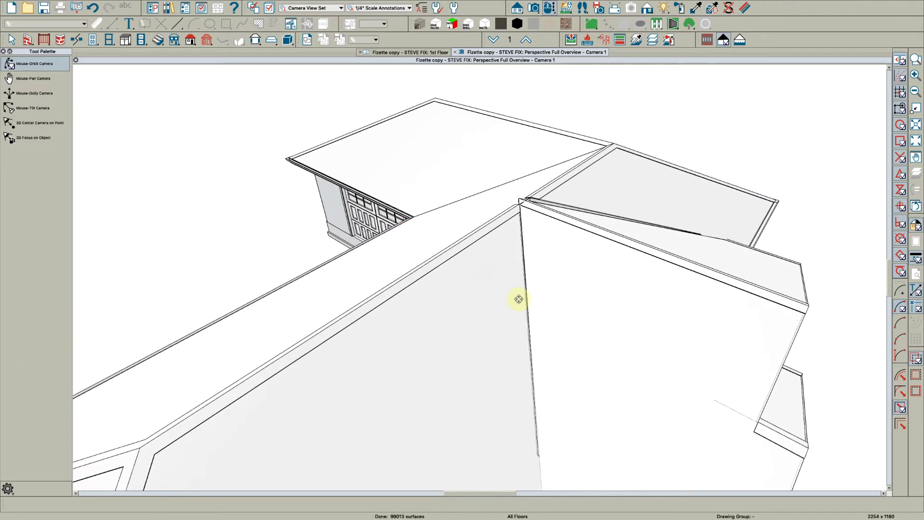
click(523, 276)
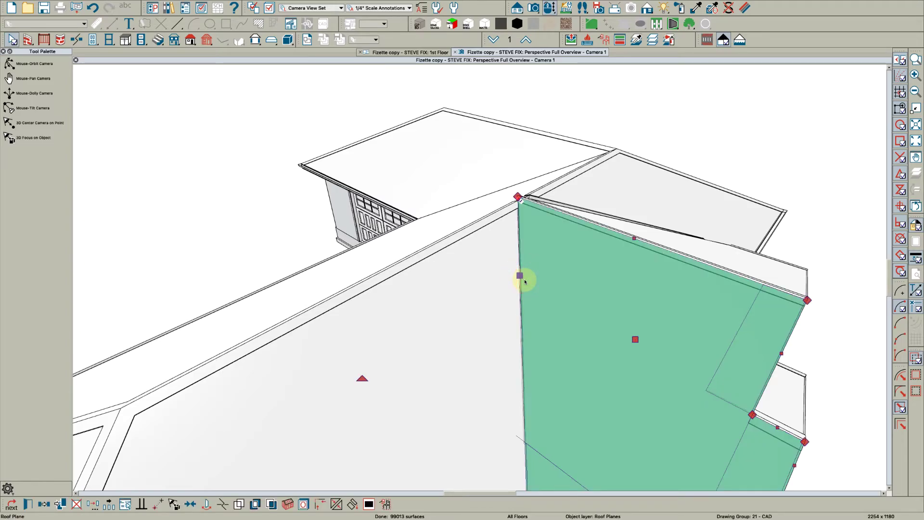
click(538, 284)
click(522, 282)
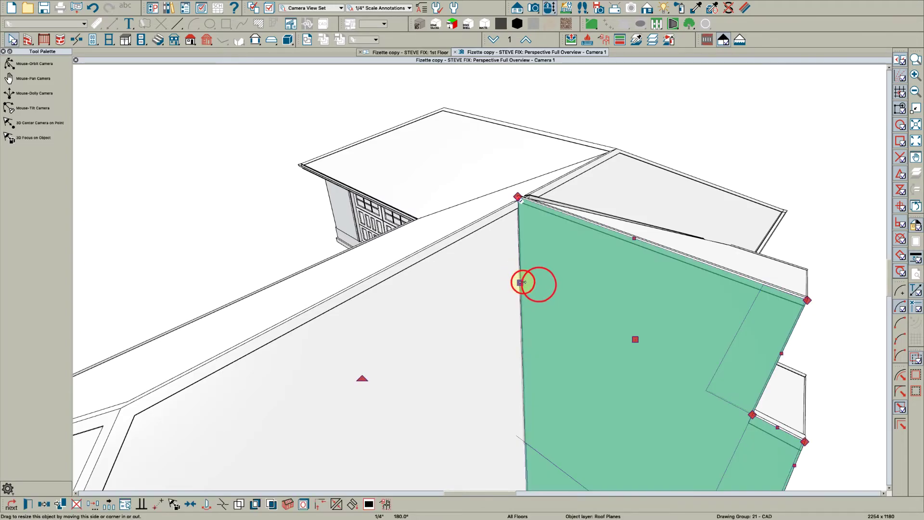
drag(520, 282, 518, 284)
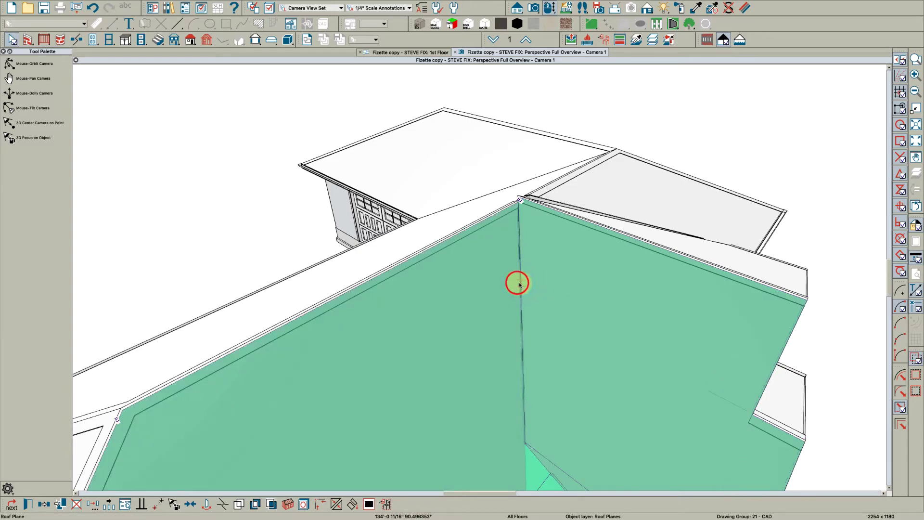
Step: Join the left roof plane with its adjoining plane and inspect the whole house
drag(577, 294, 438, 272)
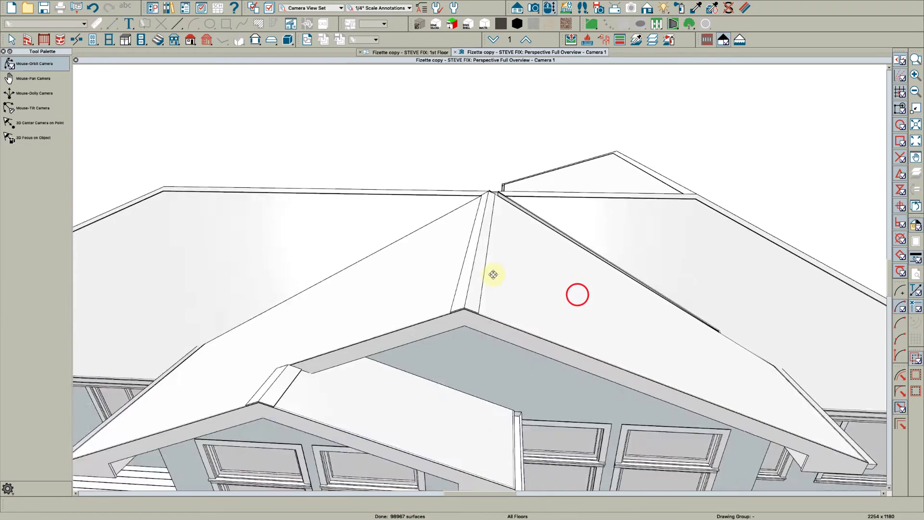
click(450, 267)
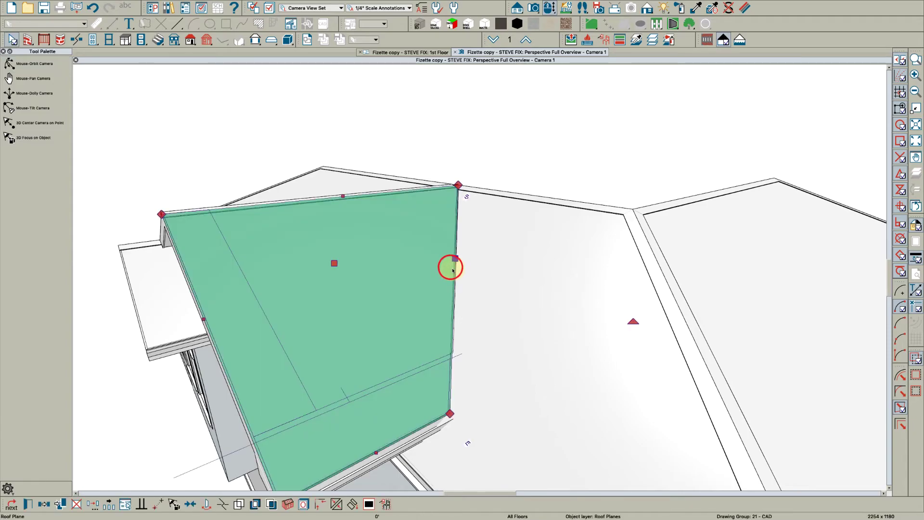
shift+click(452, 270)
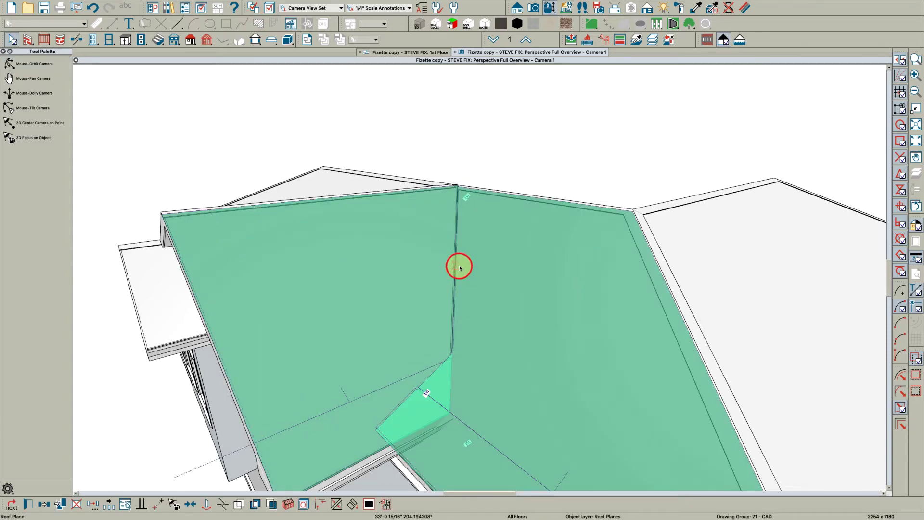
click(459, 268)
mouse_move(439, 238)
mouse_down()
mouse_move(470, 272)
mouse_move(552, 301)
mouse_move(613, 306)
mouse_move(606, 257)
mouse_up()
mouse_move(541, 243)
mouse_down()
mouse_move(450, 233)
mouse_move(449, 220)
mouse_move(416, 210)
mouse_move(385, 210)
mouse_move(392, 227)
mouse_up()
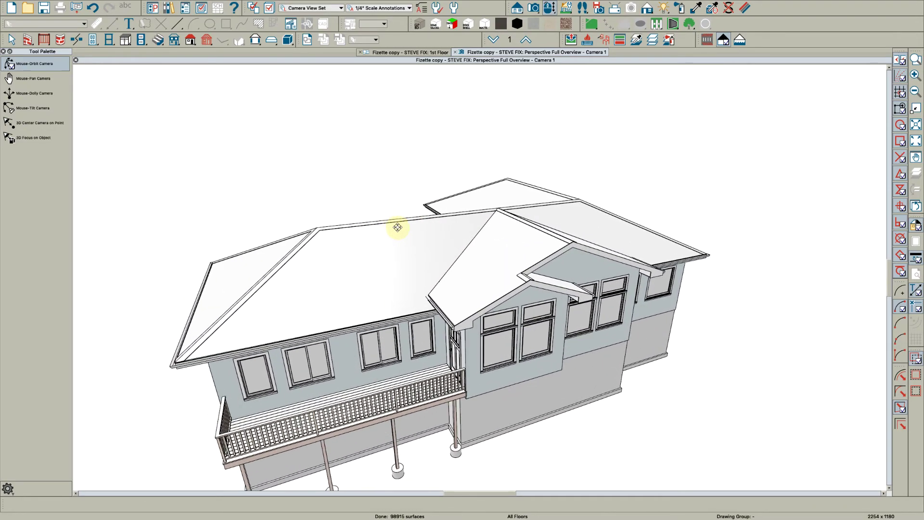